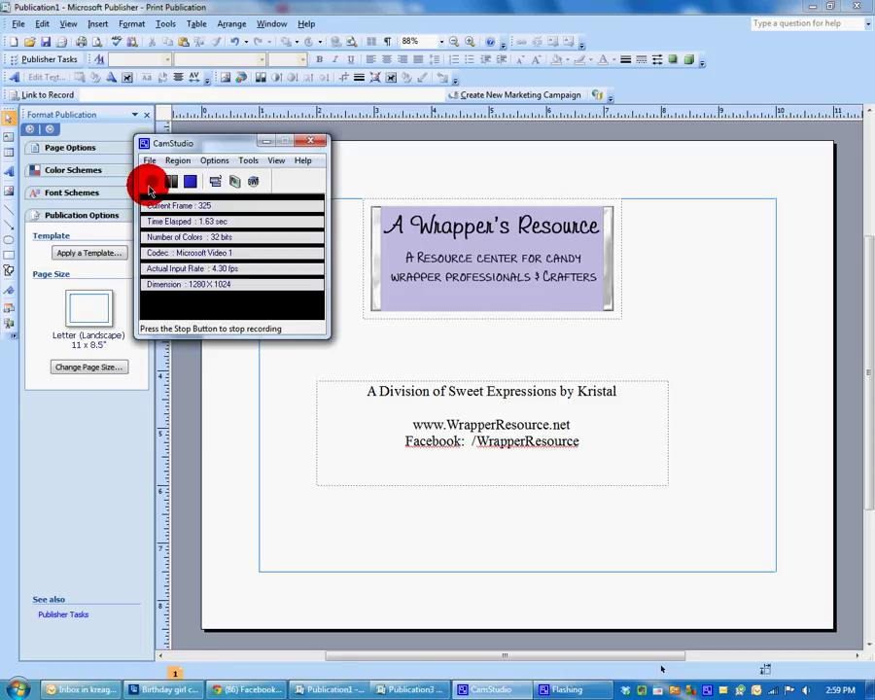
Bring the Publication3 cupcake topper window to the front from the taskbar.
click(266, 142)
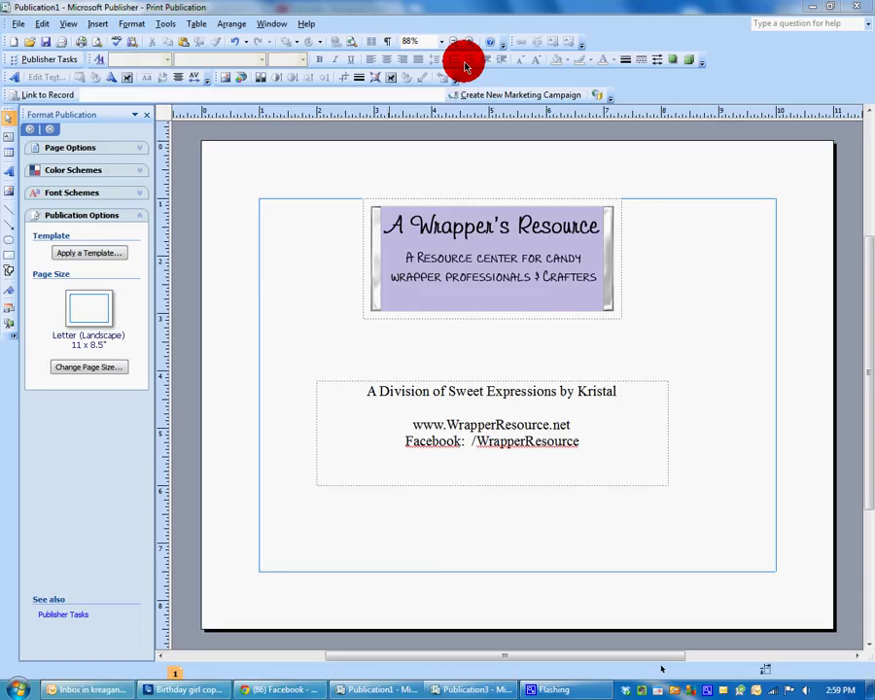
click(466, 691)
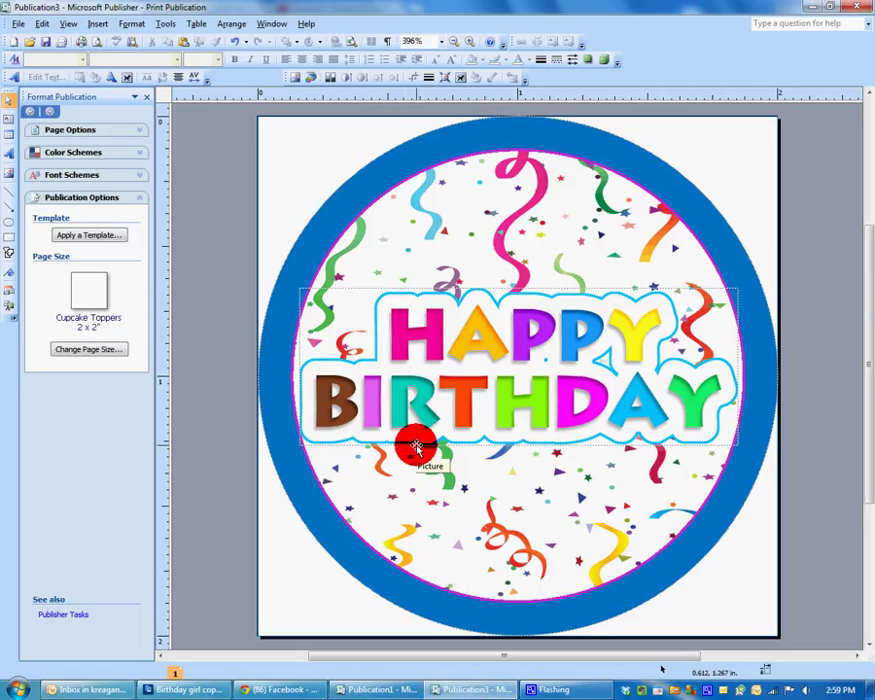
Start a new publication from File > New and browse the Blank Page Sizes gallery.
click(17, 21)
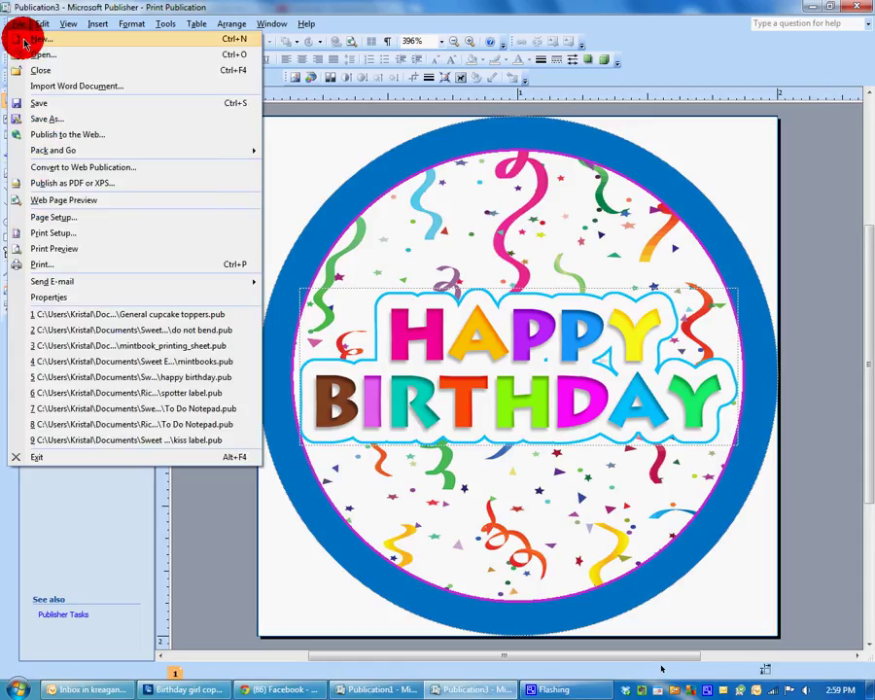
click(24, 43)
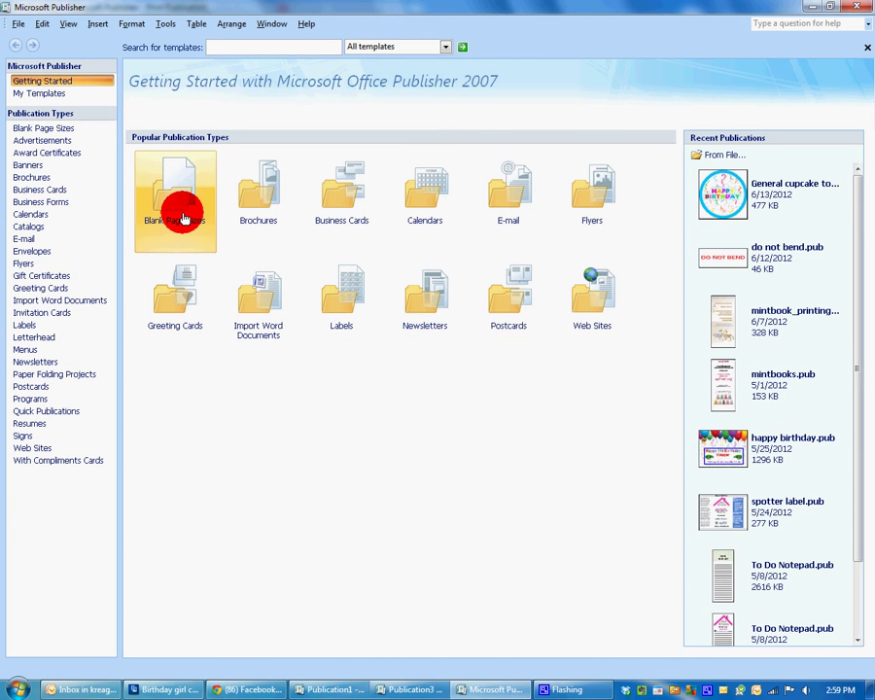
click(180, 197)
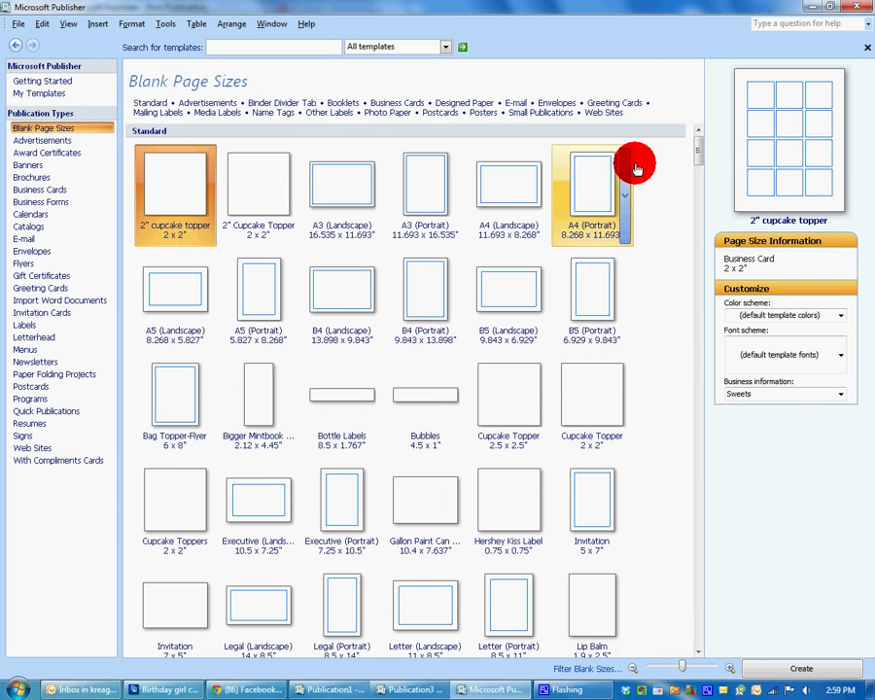
drag(703, 147, 693, 212)
scroll(691, 212, down, 5)
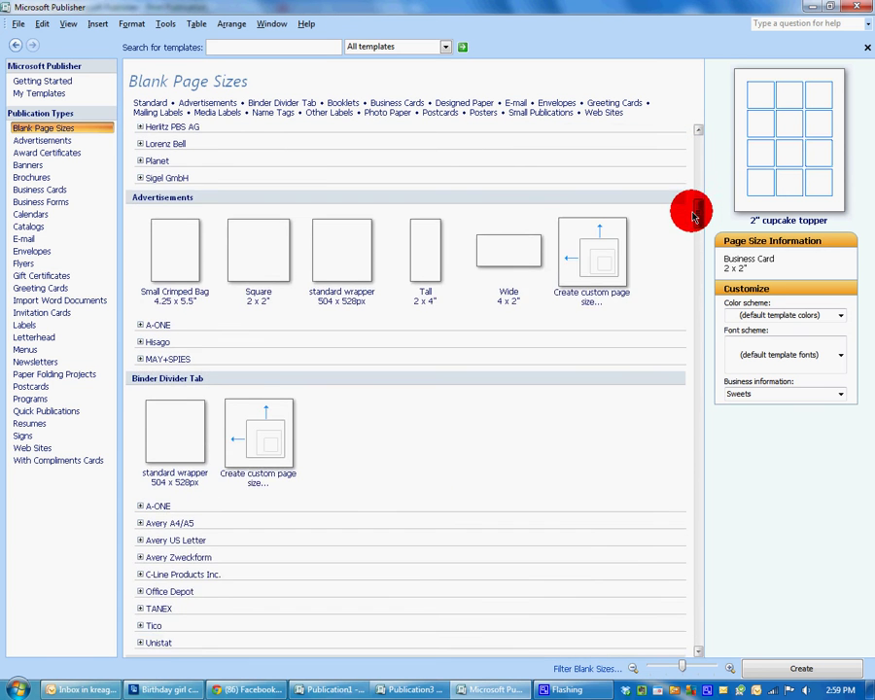
scroll(684, 218, up, 2)
Create a custom 2 x 2" page size named 'cupcake toppers' with multiple pages per sheet.
click(603, 214)
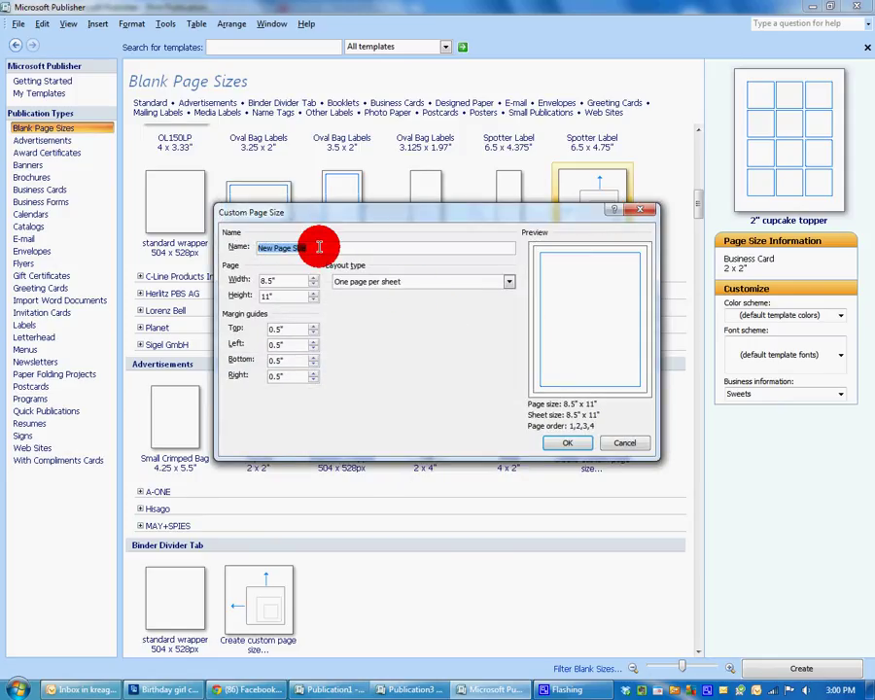
text(cupcake to)
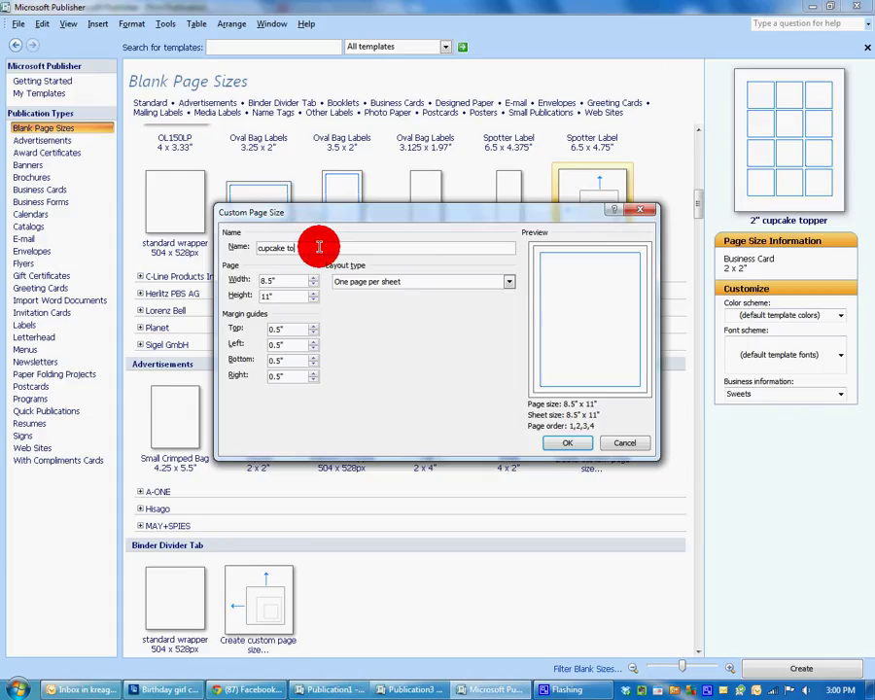
text(ppers)
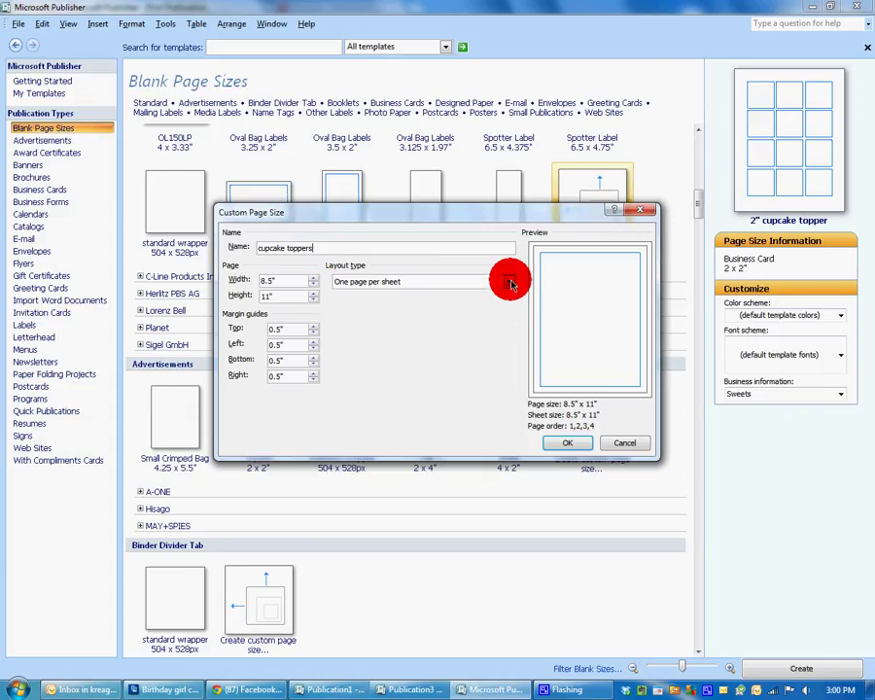
click(509, 281)
click(501, 339)
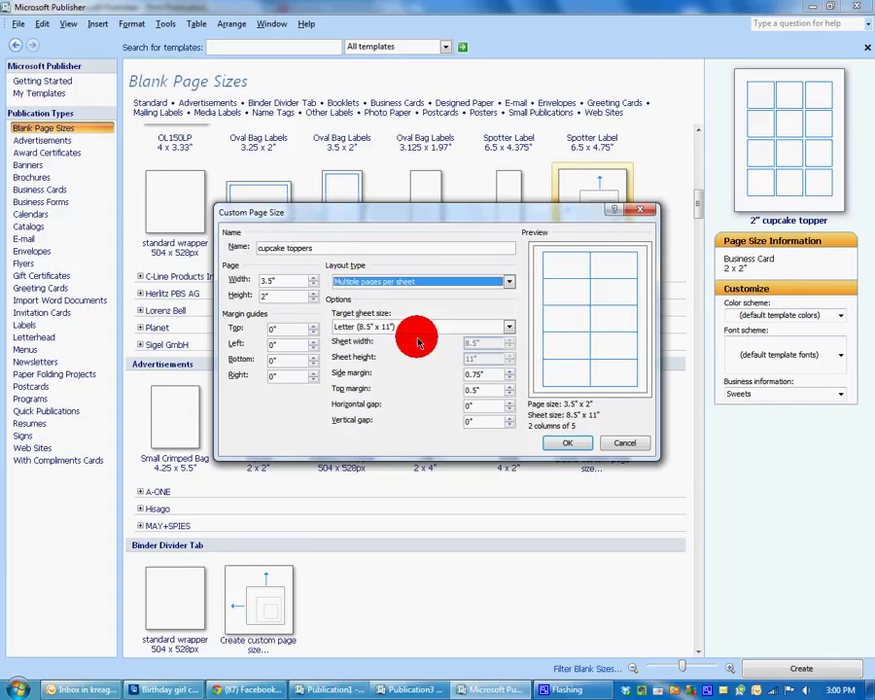
drag(277, 281, 231, 277)
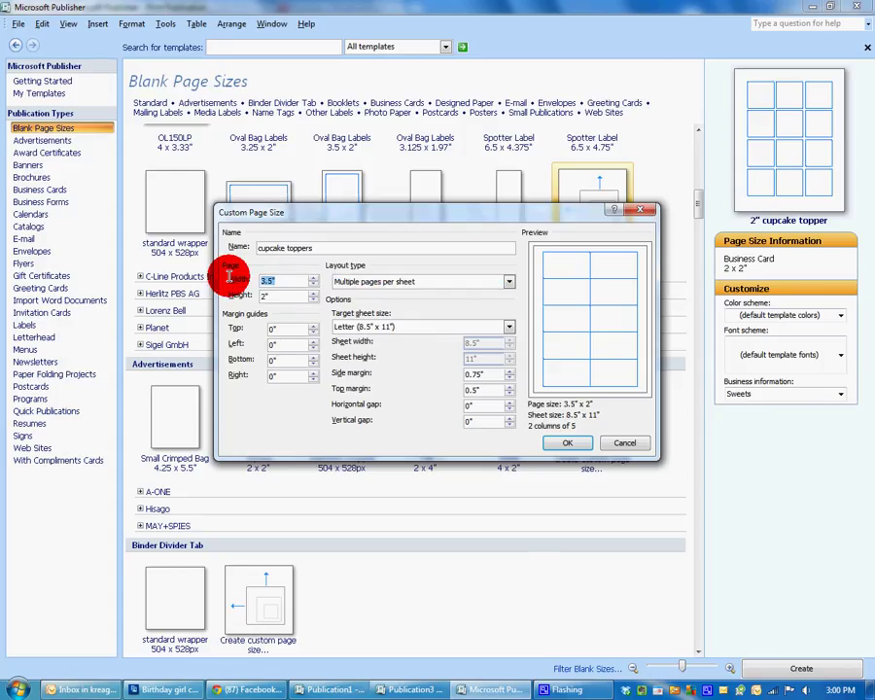
text(2)
key(Tab)
text(2)
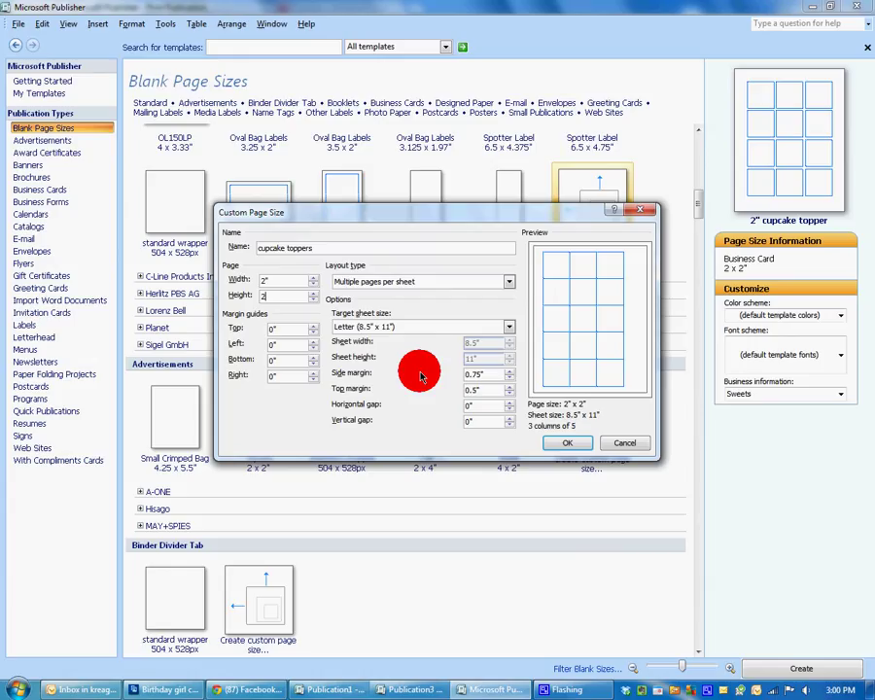
key(Tab)
Set 0.5" horizontal and vertical gaps and a 0.75" top margin, then save the size.
click(453, 410)
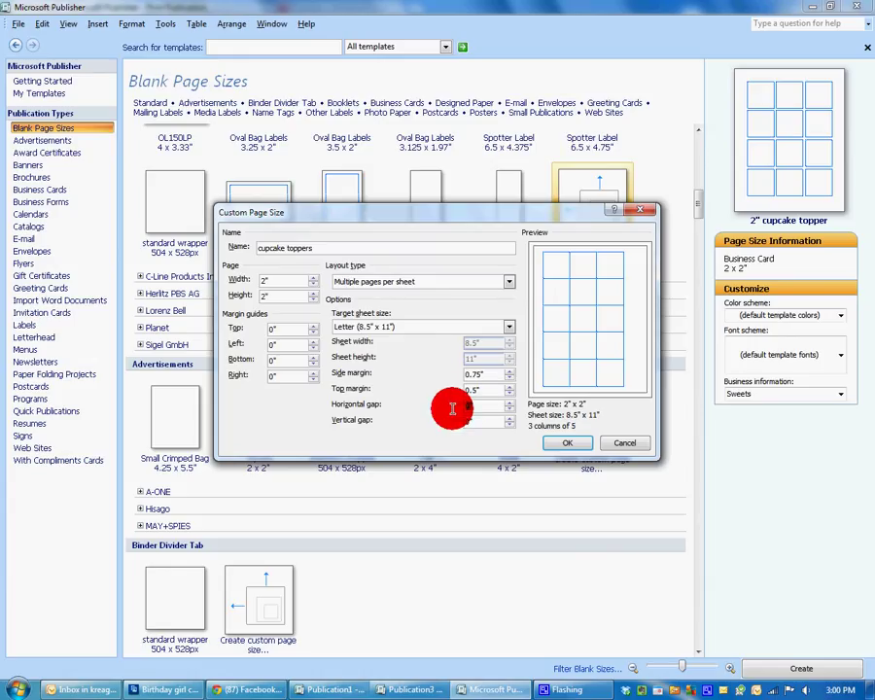
text(0.5)
key(Tab)
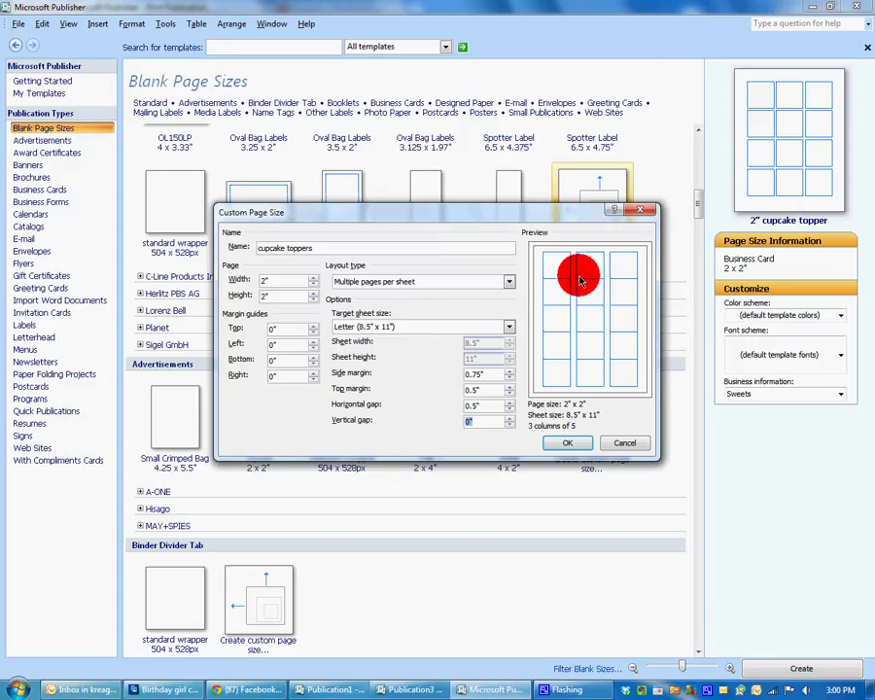
click(484, 425)
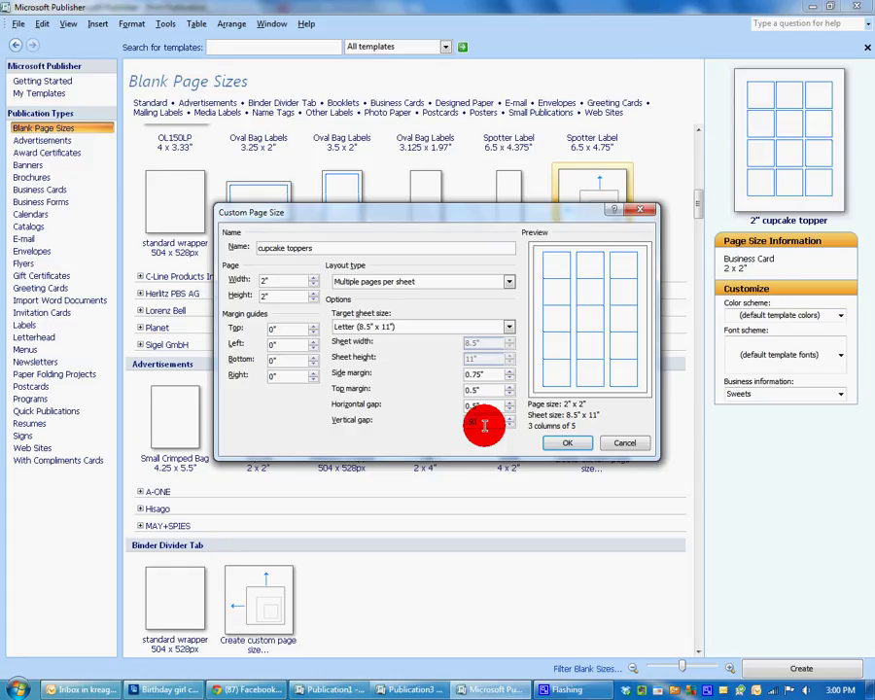
text(0.5)
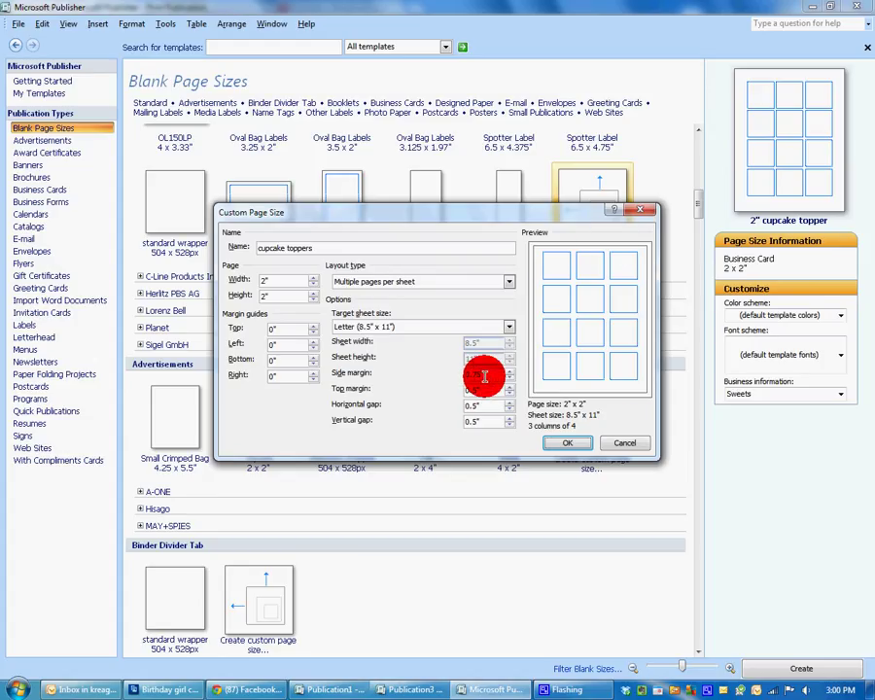
drag(496, 389, 447, 390)
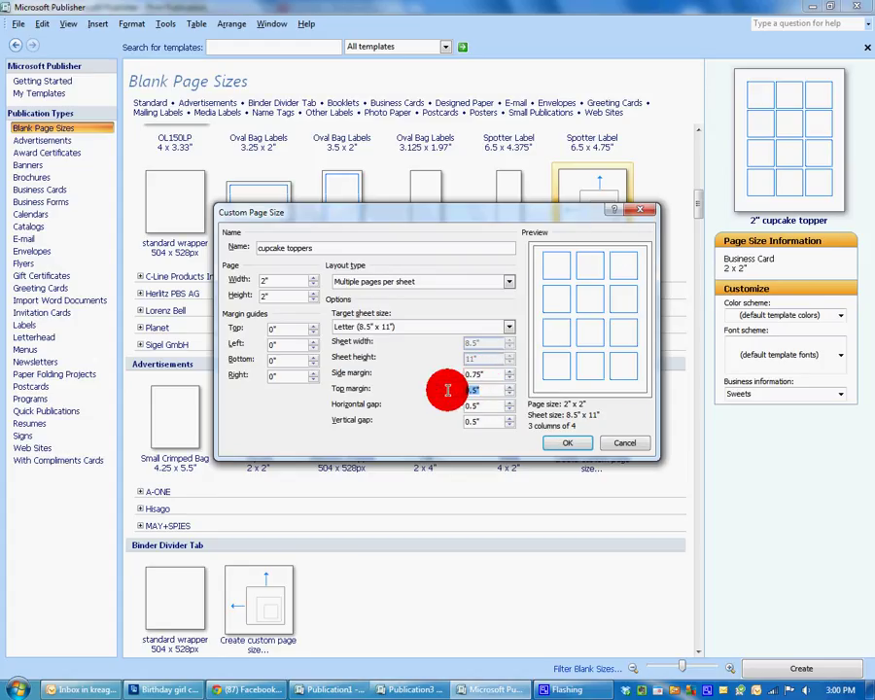
text(0.75)
key(Tab)
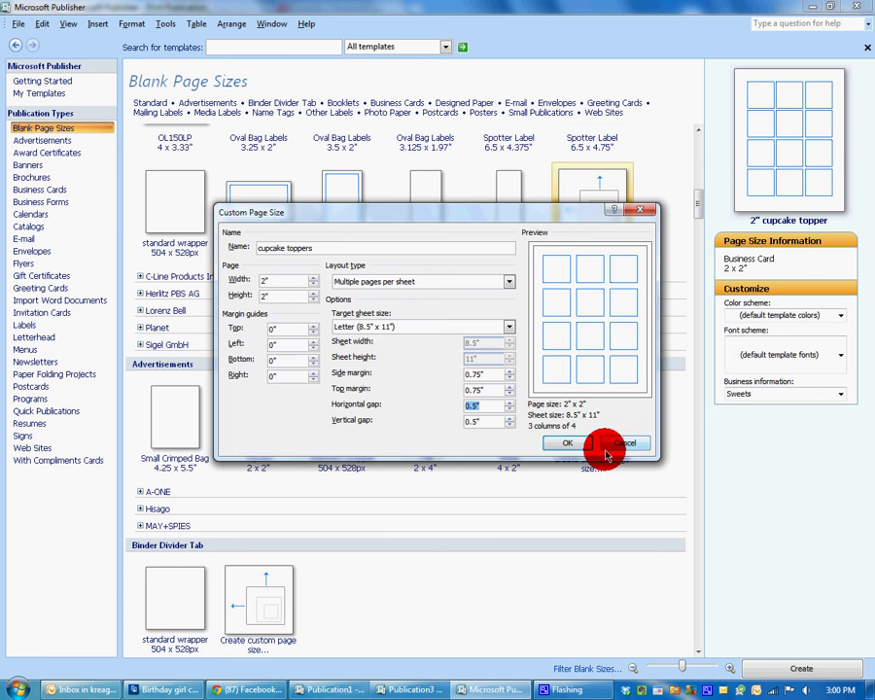
click(567, 443)
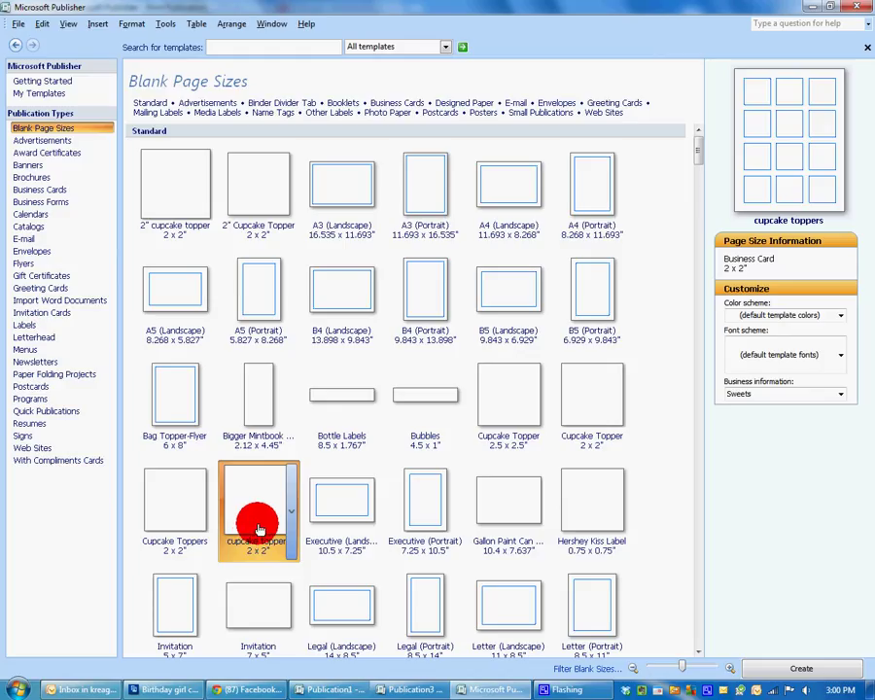
Create a blank publication from the 'cupcake toppers' thumbnail and dismiss the toolbar list.
double_click(258, 528)
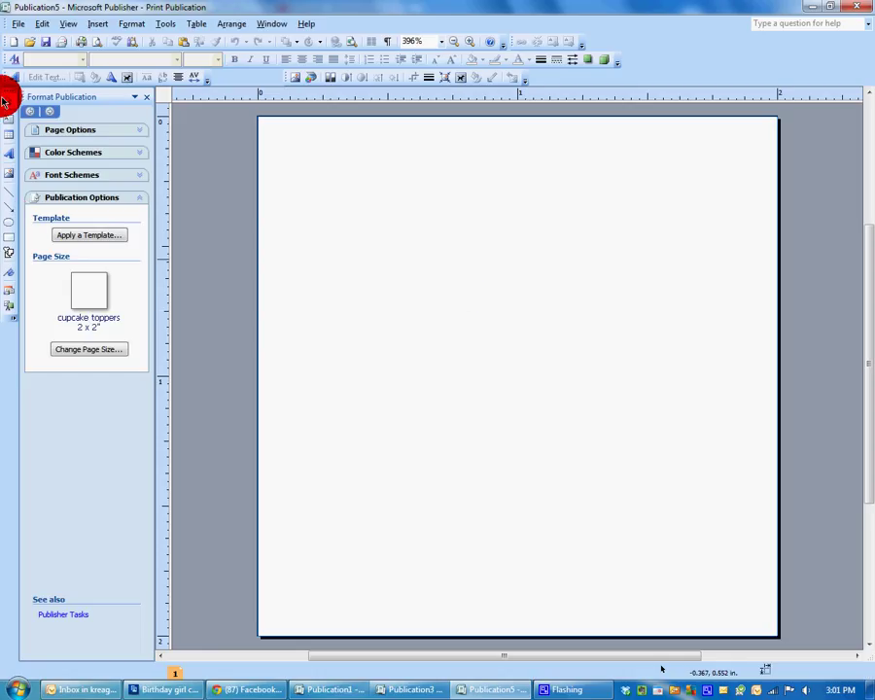
right_click(7, 364)
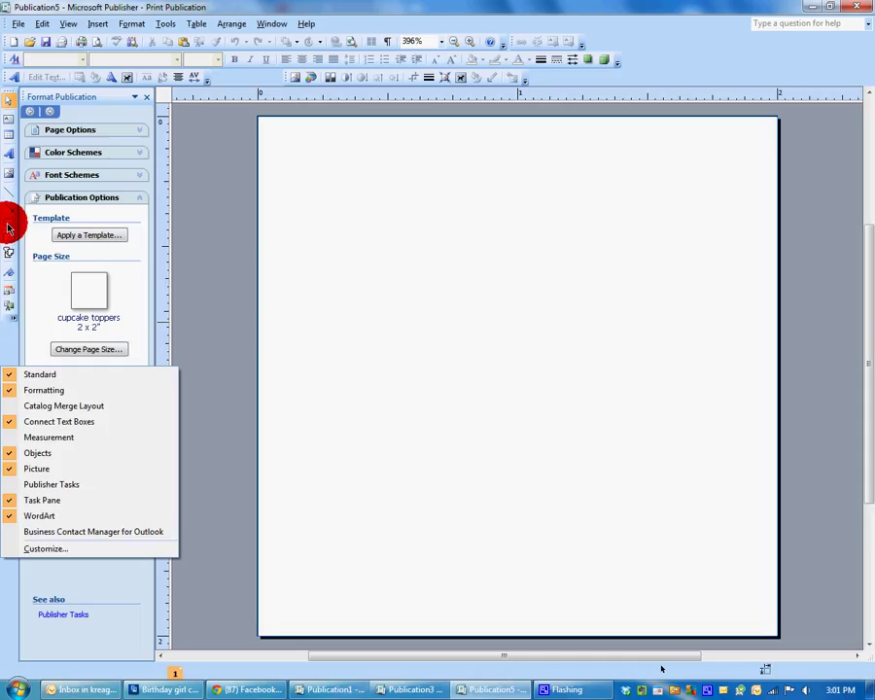
click(9, 351)
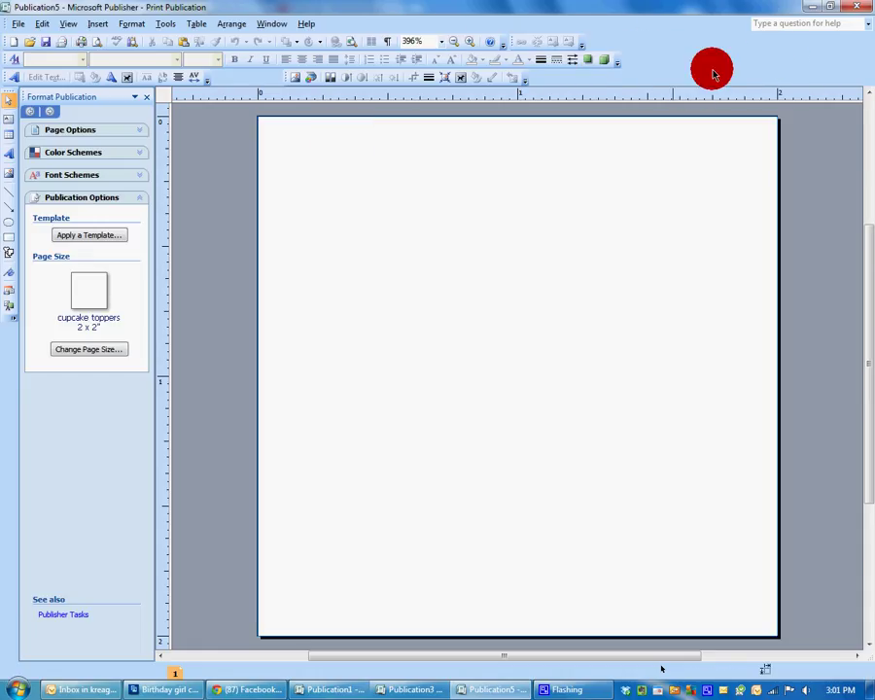
Draw a large circle over the page and remove its outline.
click(9, 223)
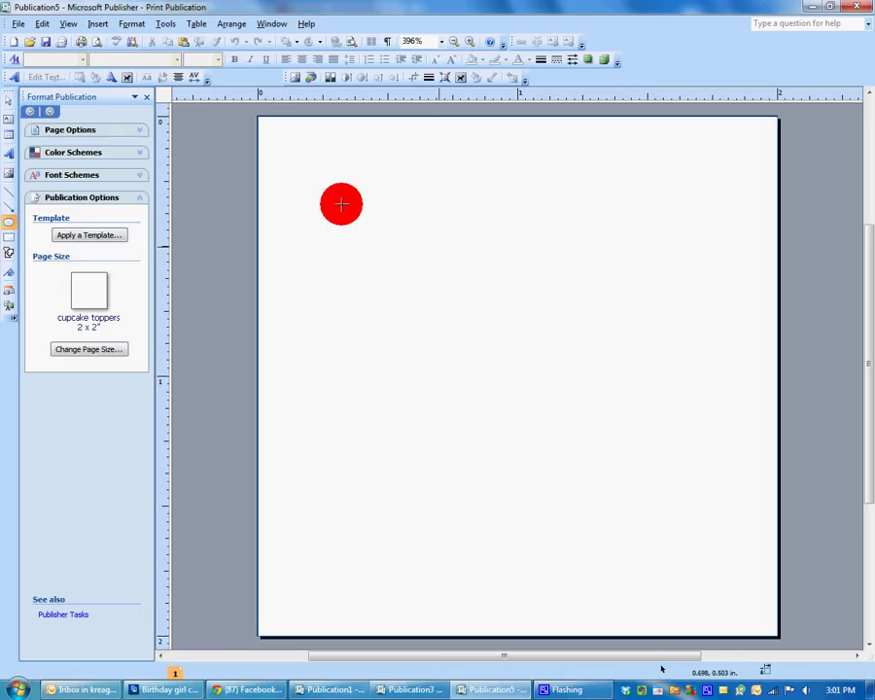
drag(301, 167, 759, 617)
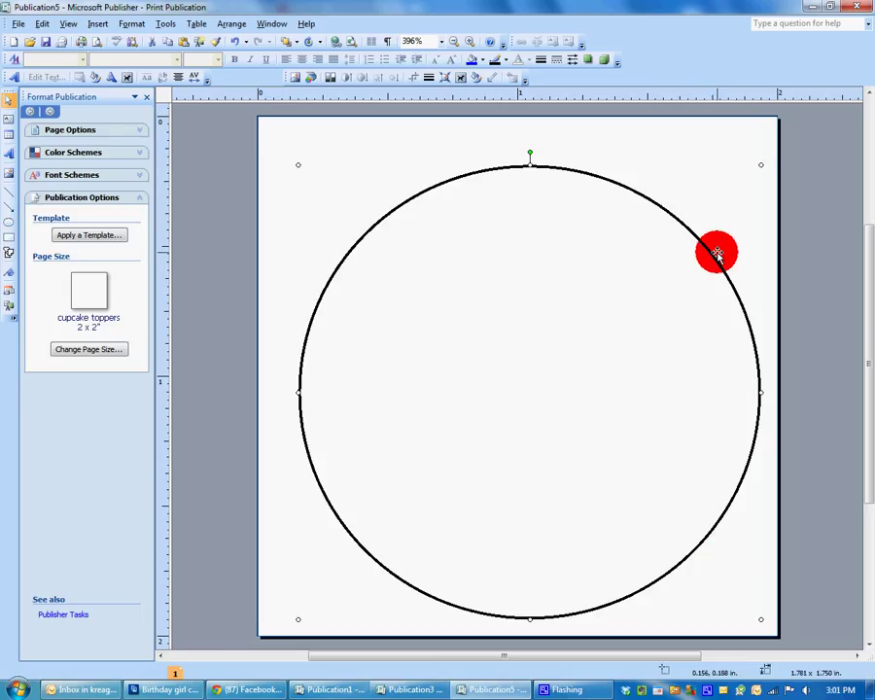
right_click(717, 261)
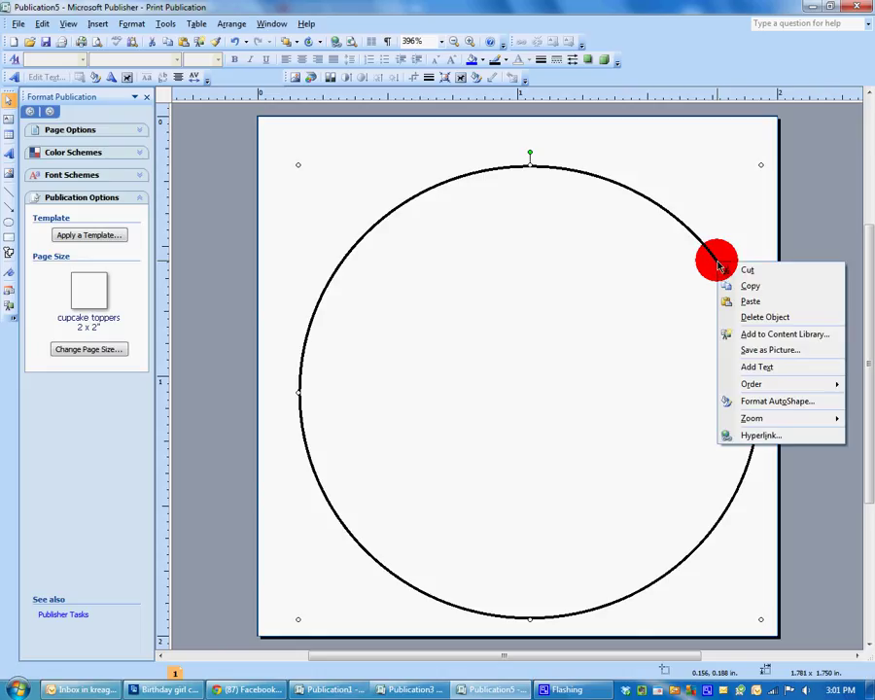
click(798, 402)
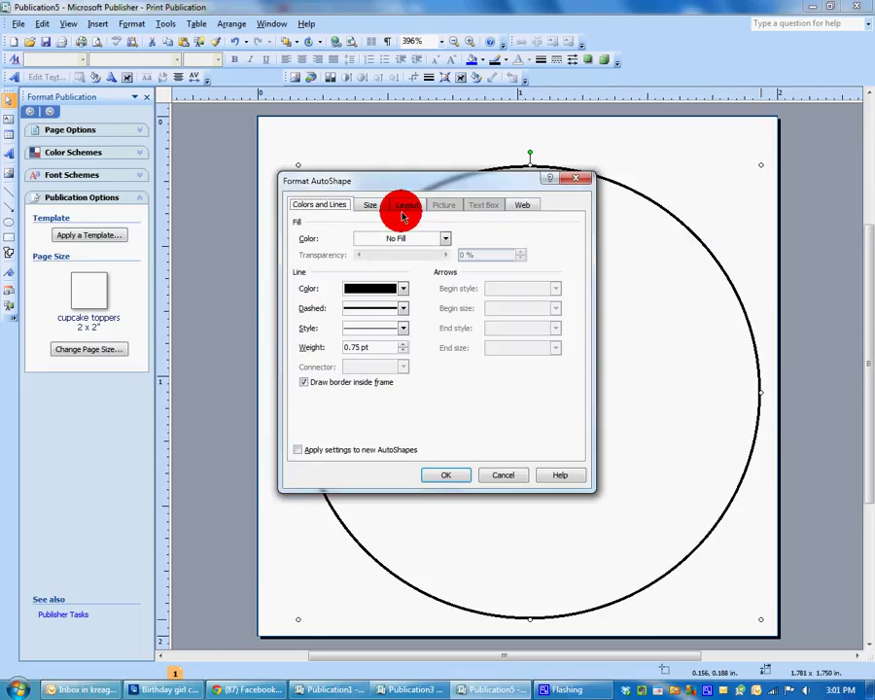
click(406, 290)
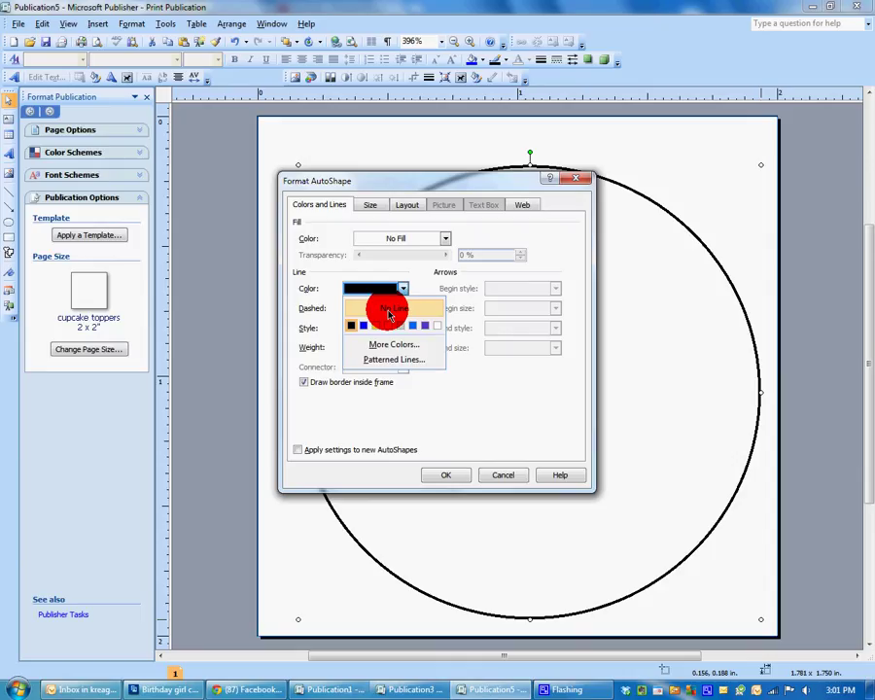
click(374, 298)
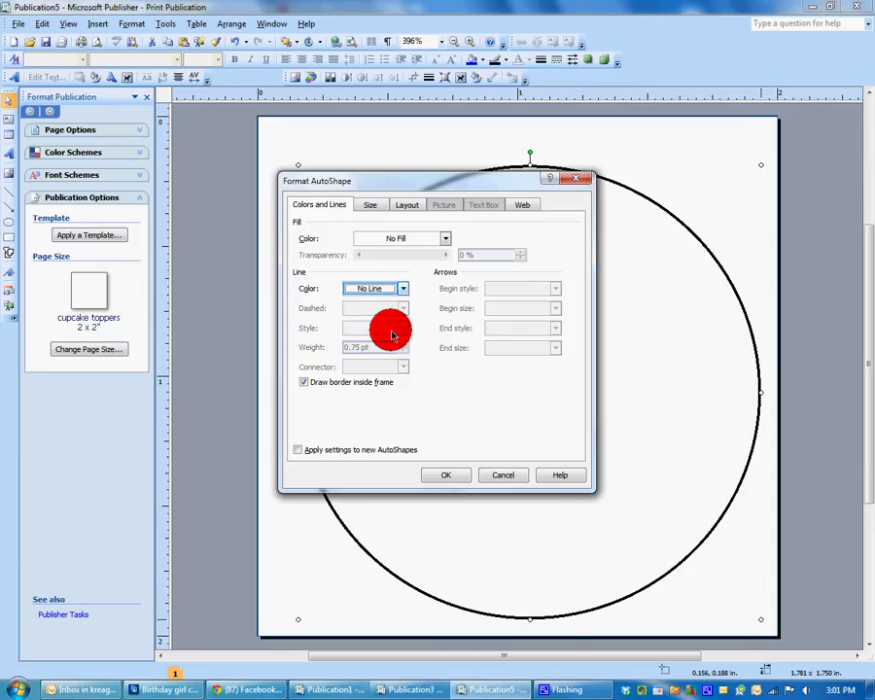
Fill the circle with red from More Colors.
click(443, 242)
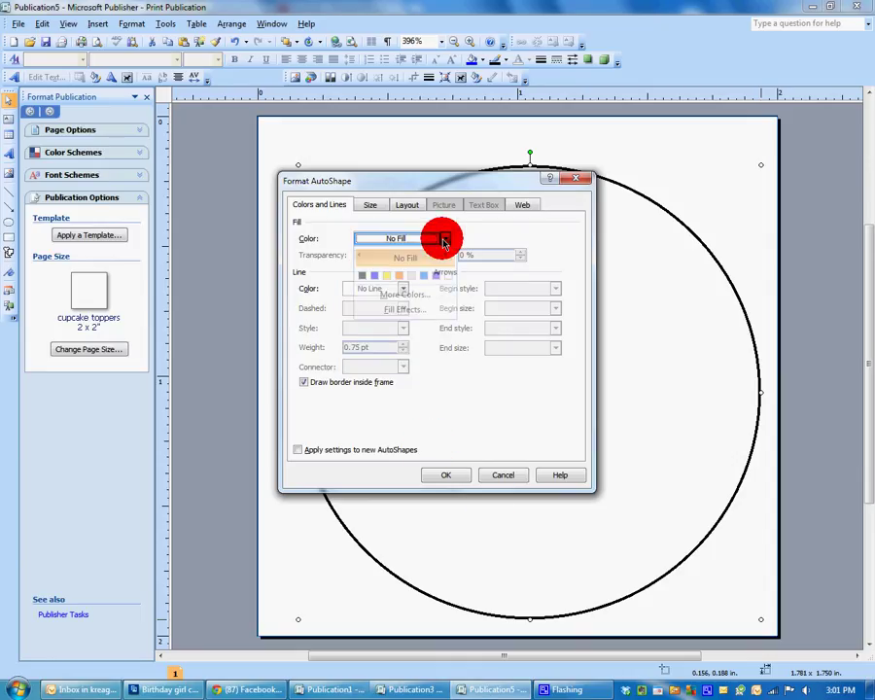
click(409, 295)
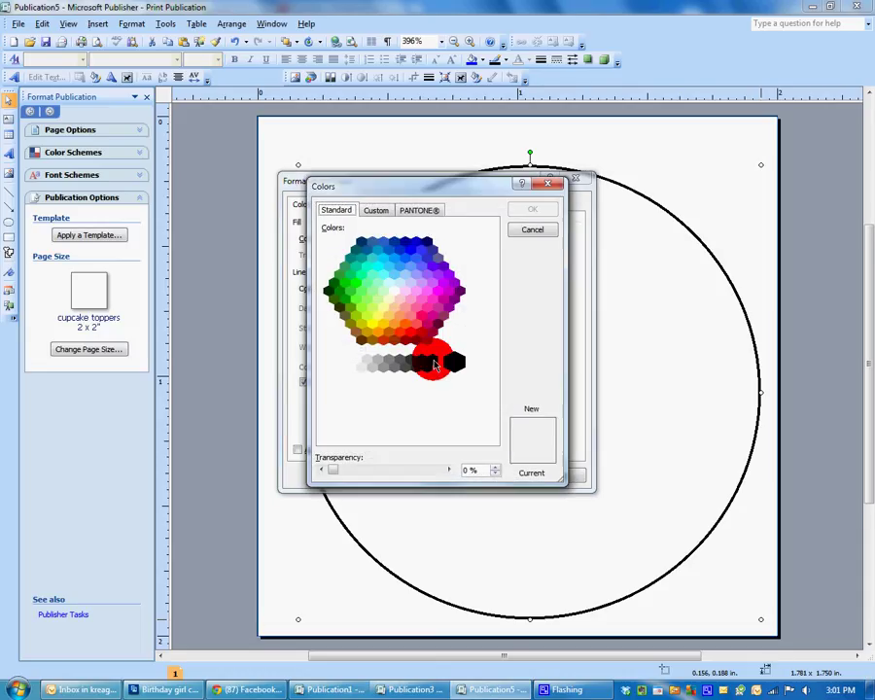
click(421, 332)
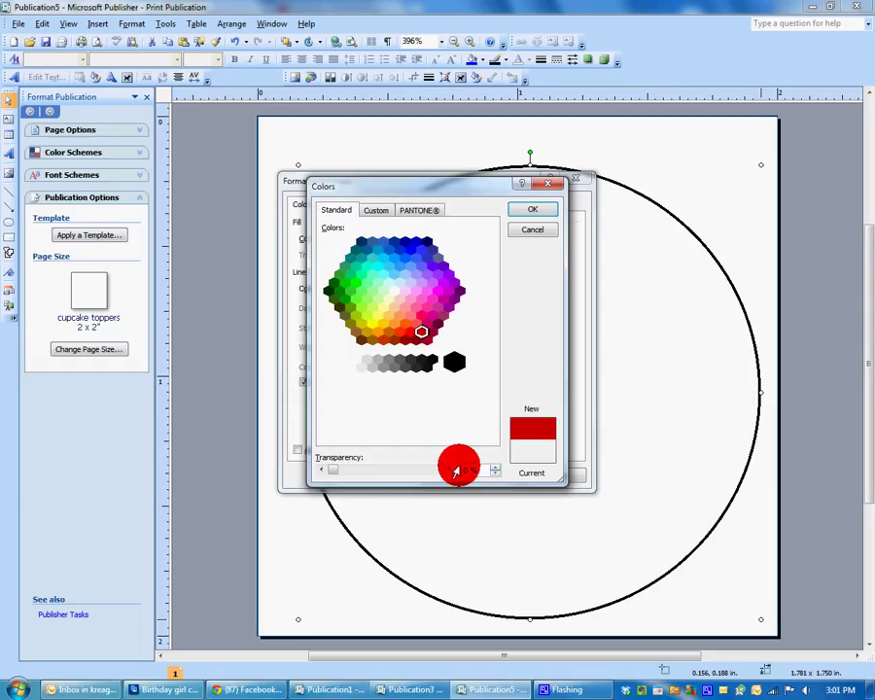
click(543, 218)
click(471, 480)
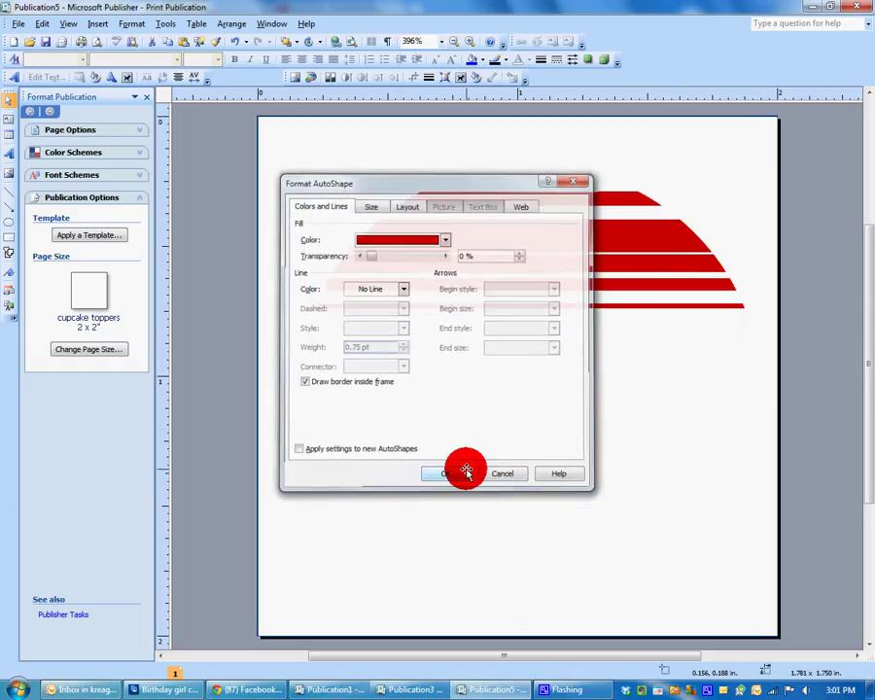
Resize the red circle to 2 x 2 inches.
right_click(620, 319)
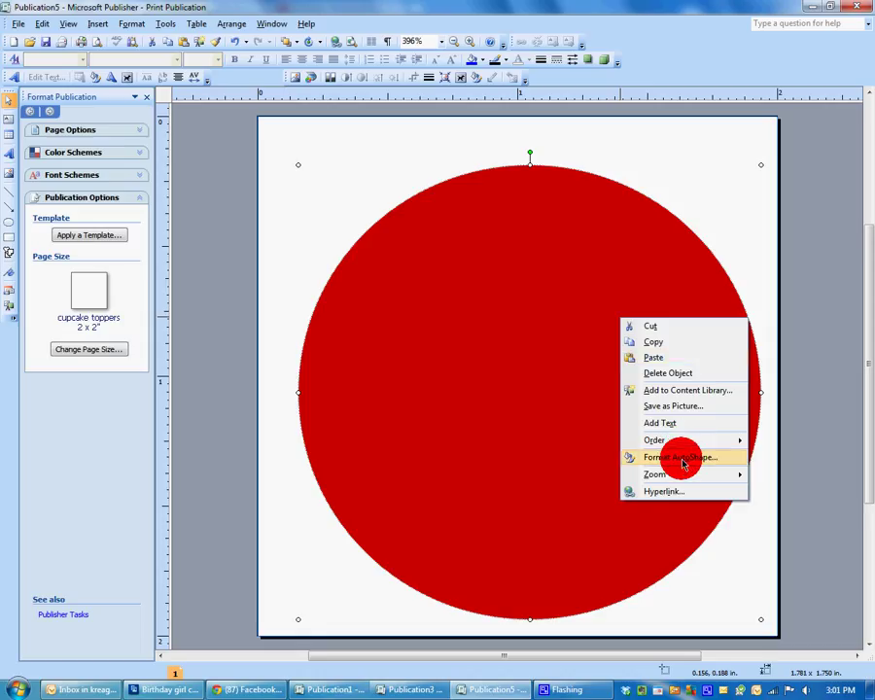
click(681, 458)
click(372, 205)
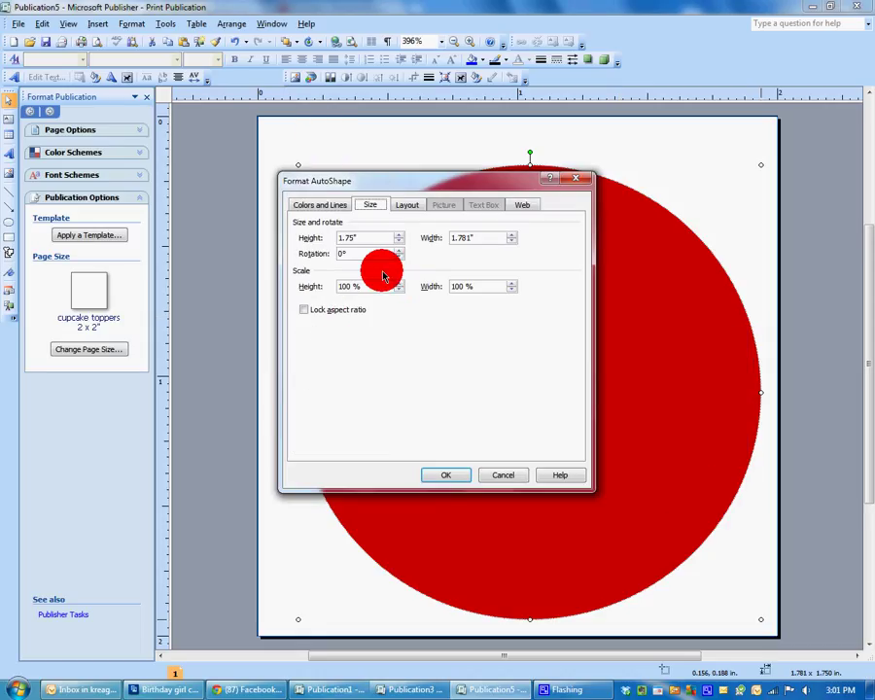
drag(364, 238, 280, 232)
text(2)
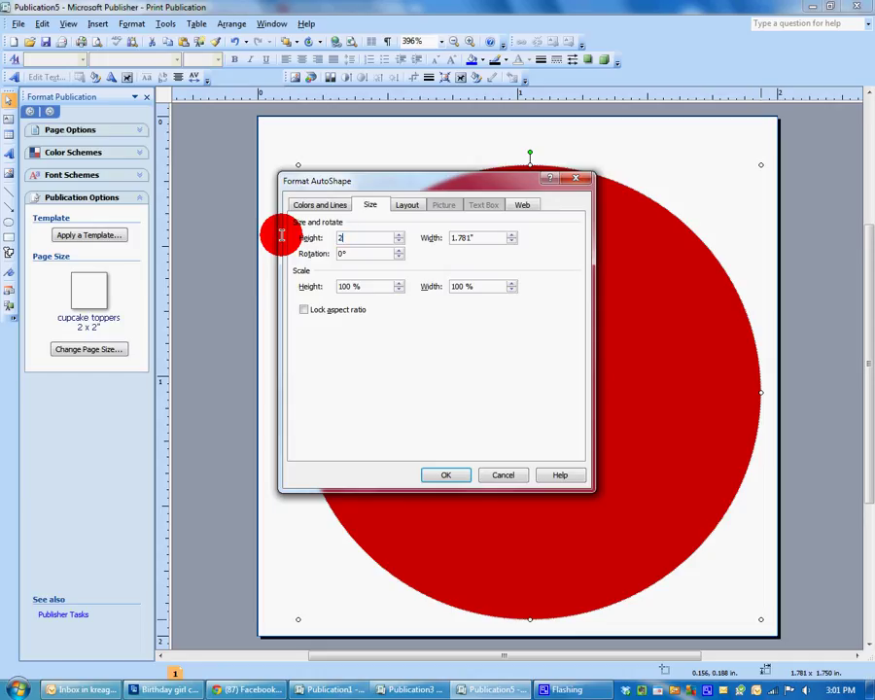
key(Tab)
text(2)
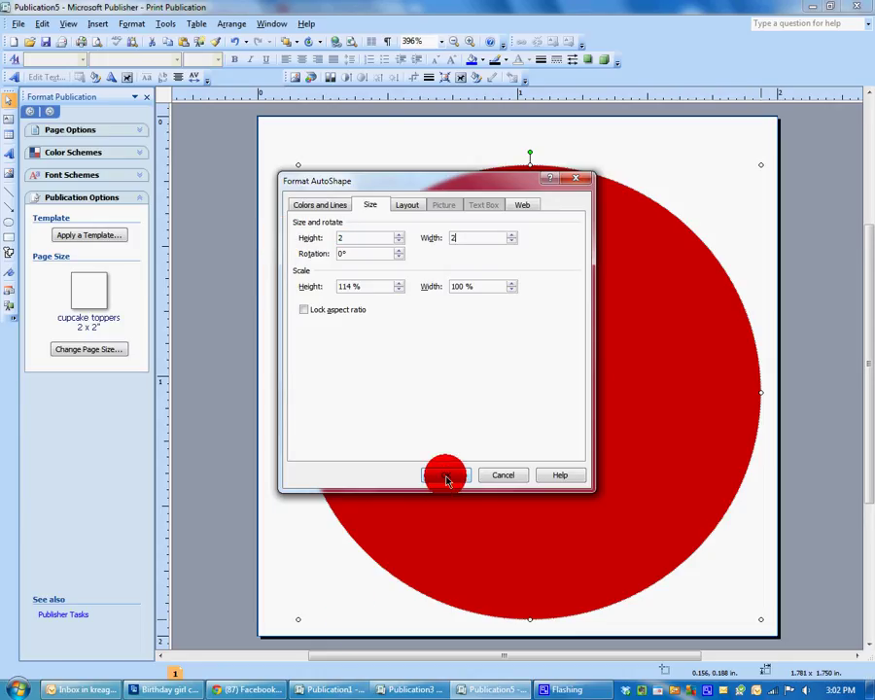
click(446, 480)
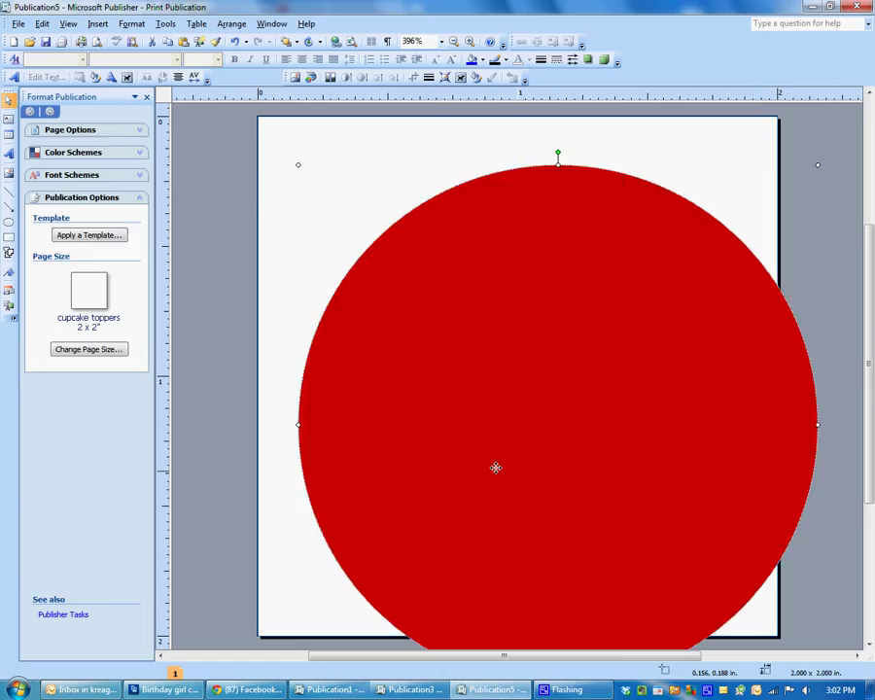
Move and nudge the circle until it sits flush with the page edges.
drag(515, 467, 487, 433)
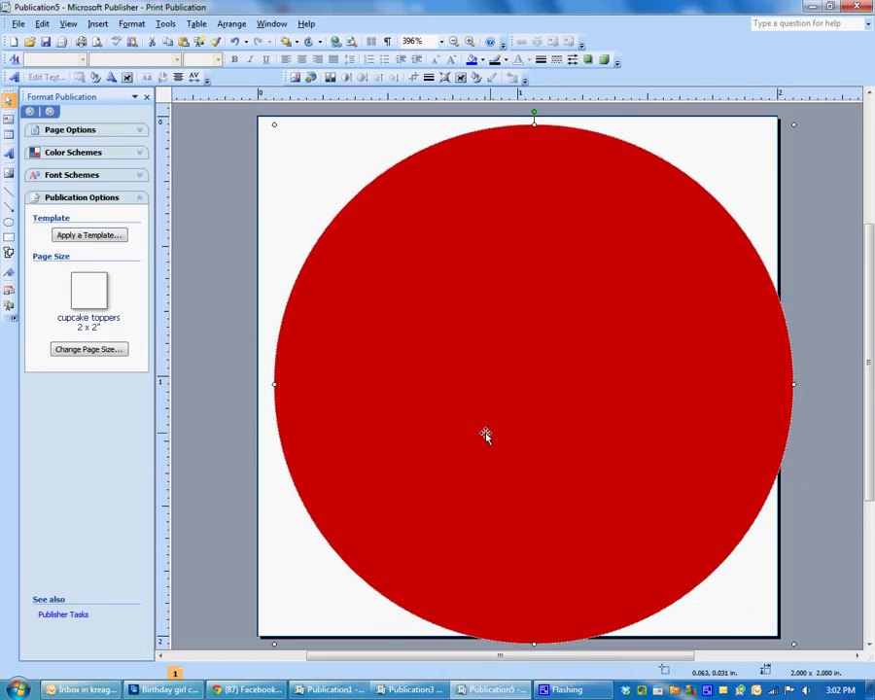
click(702, 461)
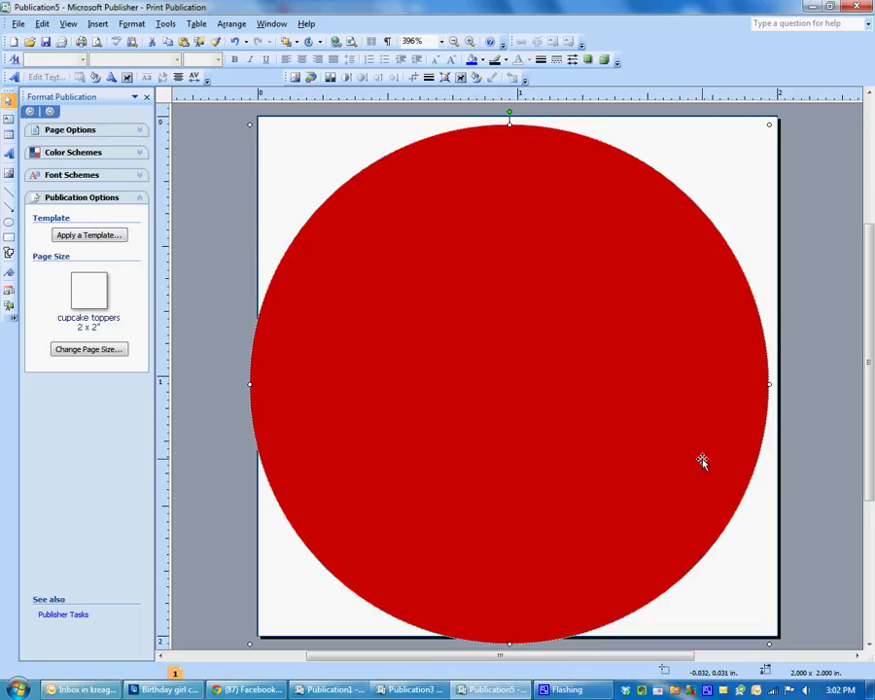
key(alt+Right)
key(alt+Right)
key(alt+Right)
key(alt+Right)
key(alt+Right)
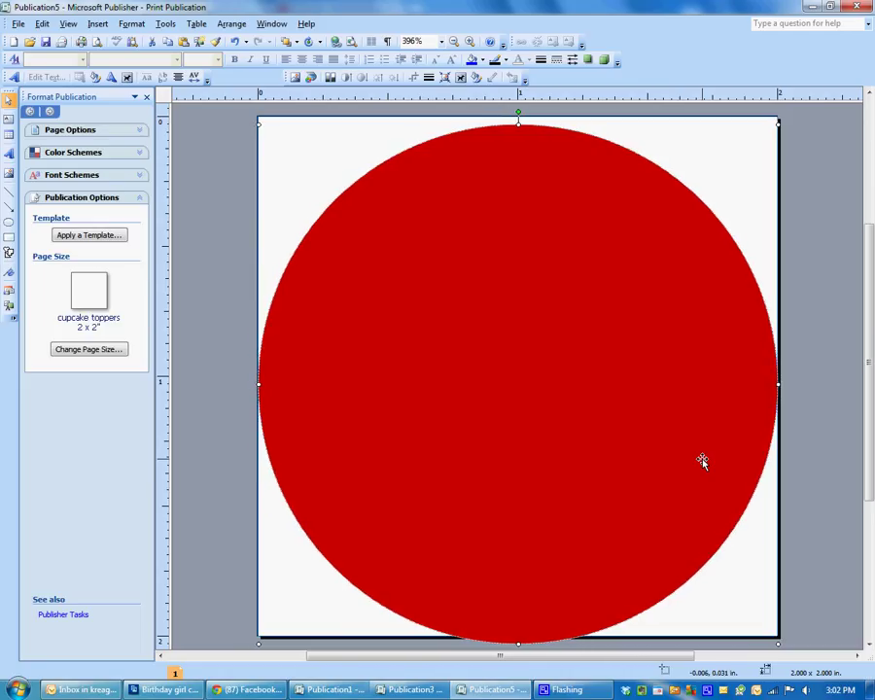
key(alt+Up)
key(alt+Up)
key(alt+Up)
key(alt+Up)
key(alt+Up)
key(alt+Up)
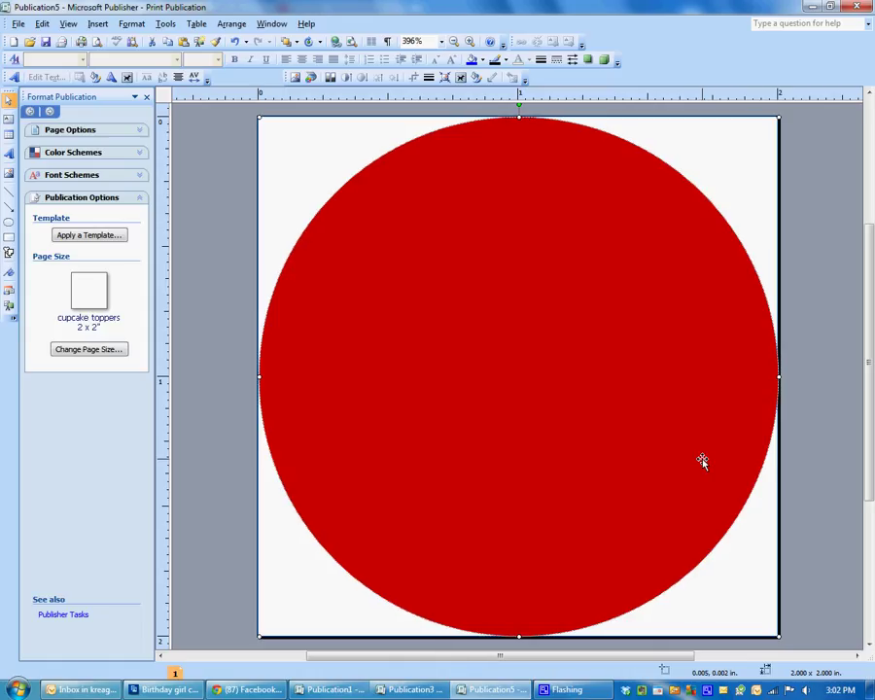
key(alt+Left)
key(alt+Left)
Copy and paste the red circle to make a duplicate.
right_click(560, 317)
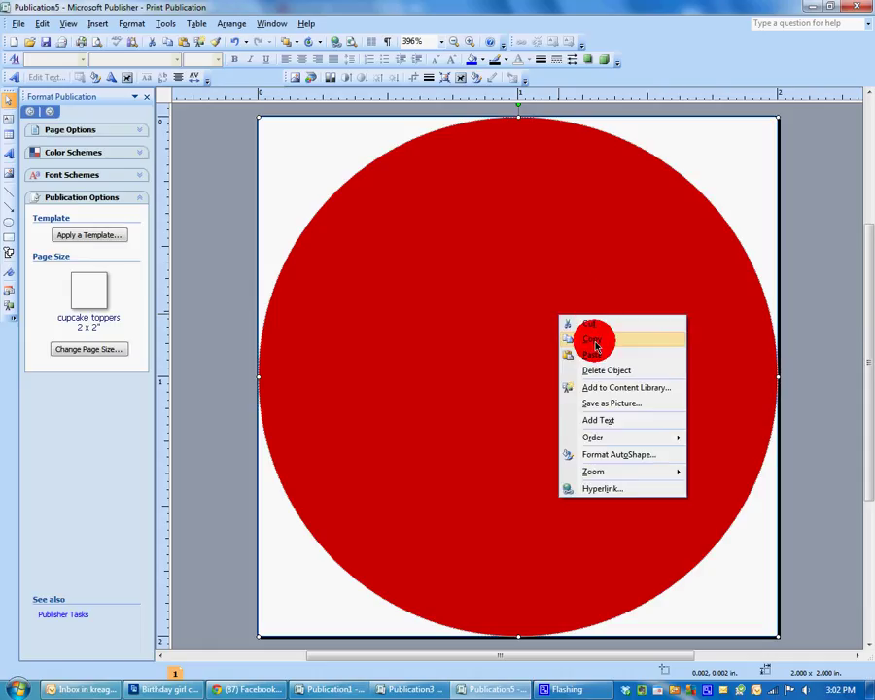
click(596, 340)
right_click(572, 295)
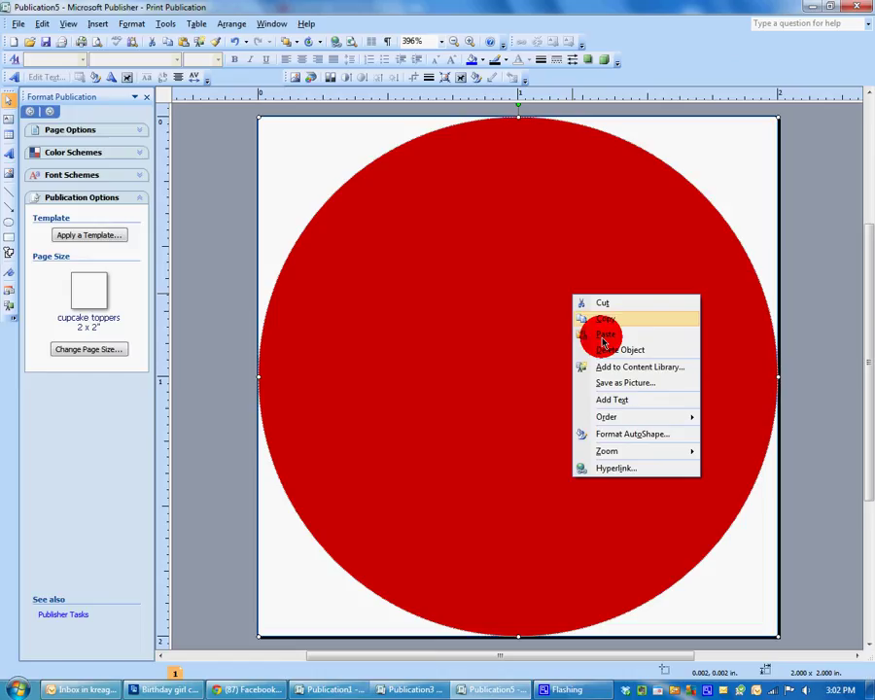
click(604, 334)
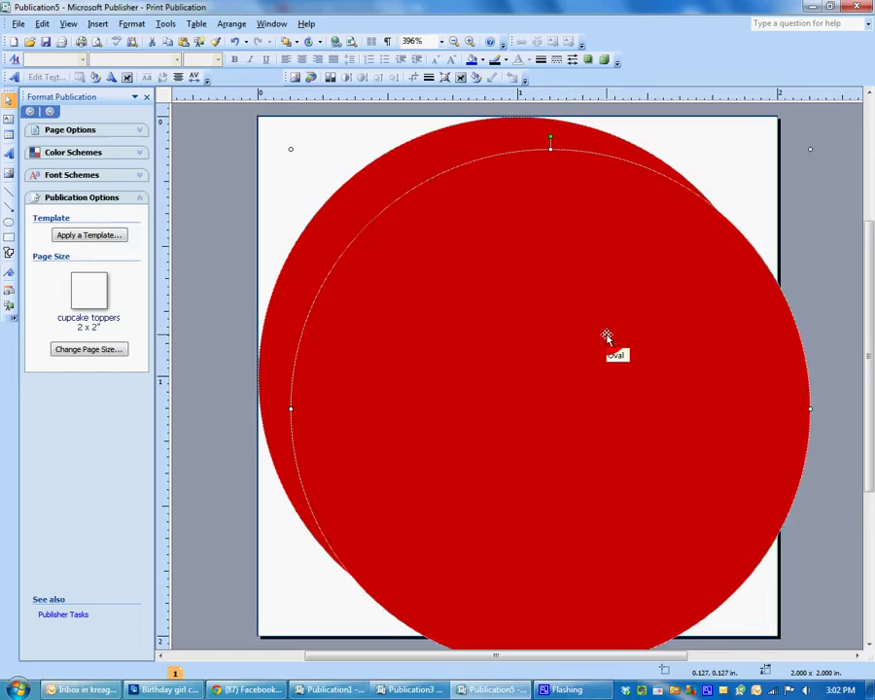
Remove the duplicate's fill, resize it to 1.75 x 1.75 inches, and centre it.
right_click(803, 369)
click(814, 513)
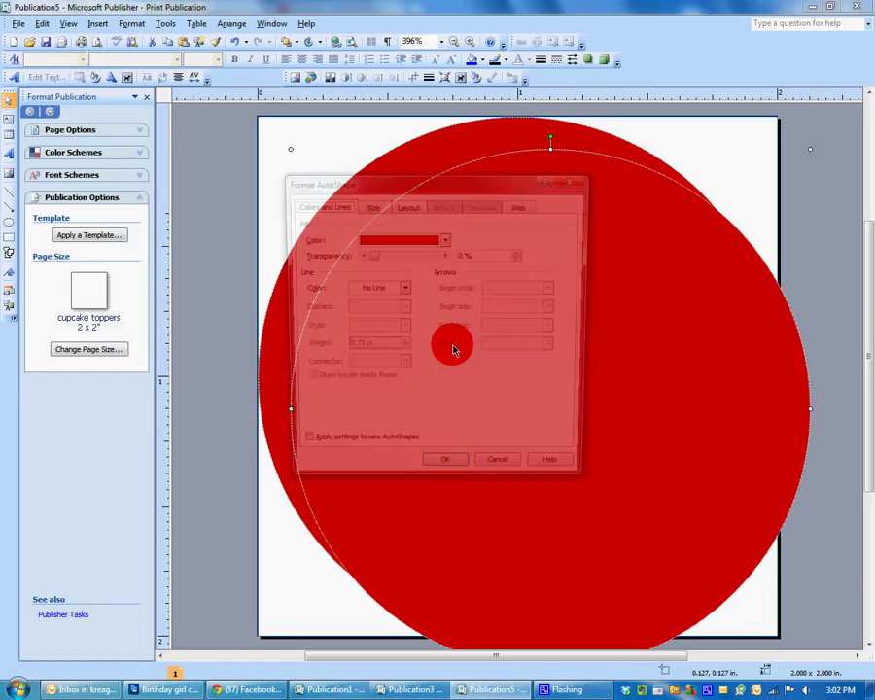
click(448, 241)
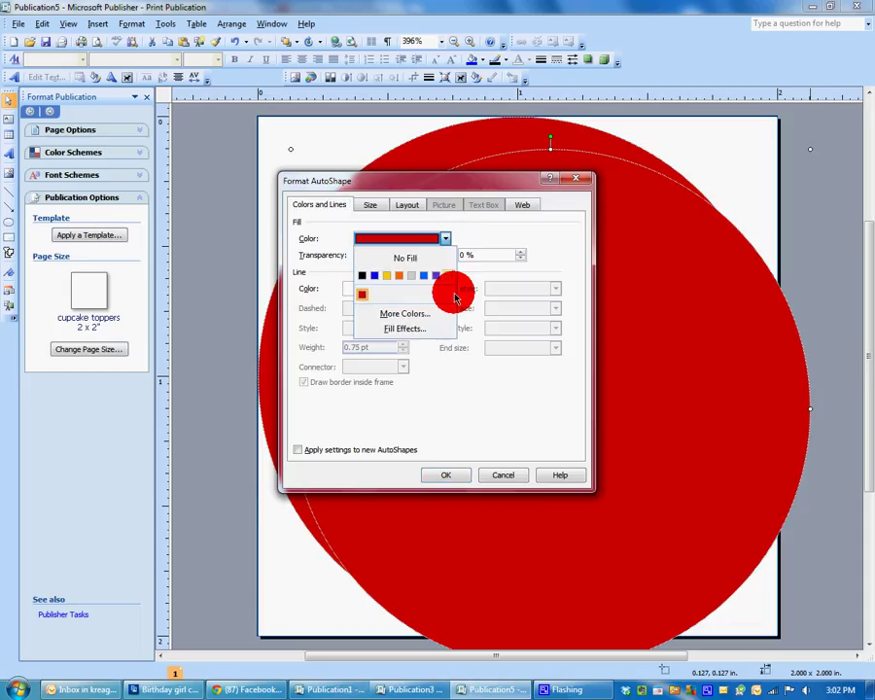
click(446, 257)
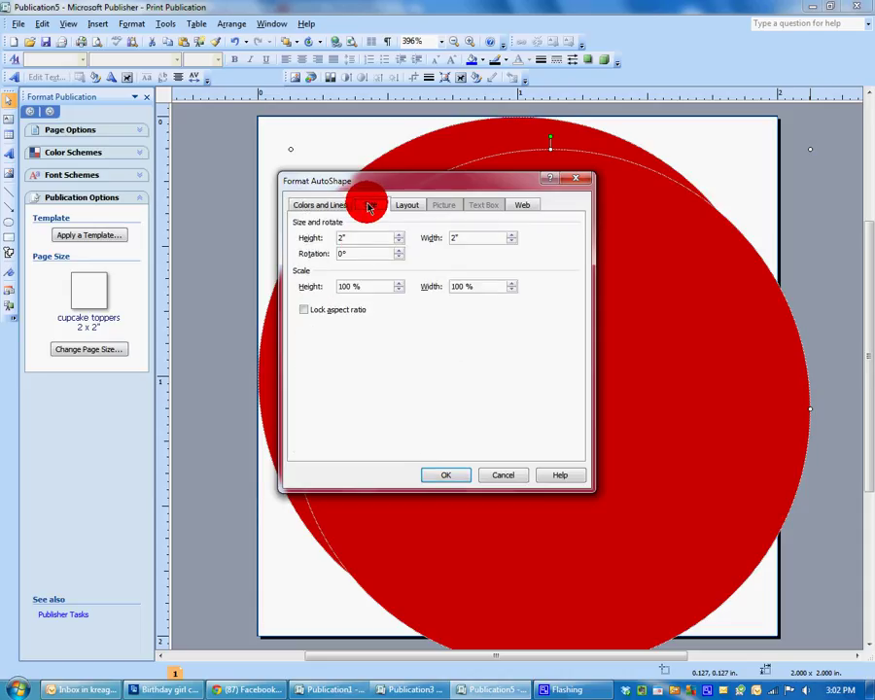
drag(364, 238, 298, 234)
text(1.75)
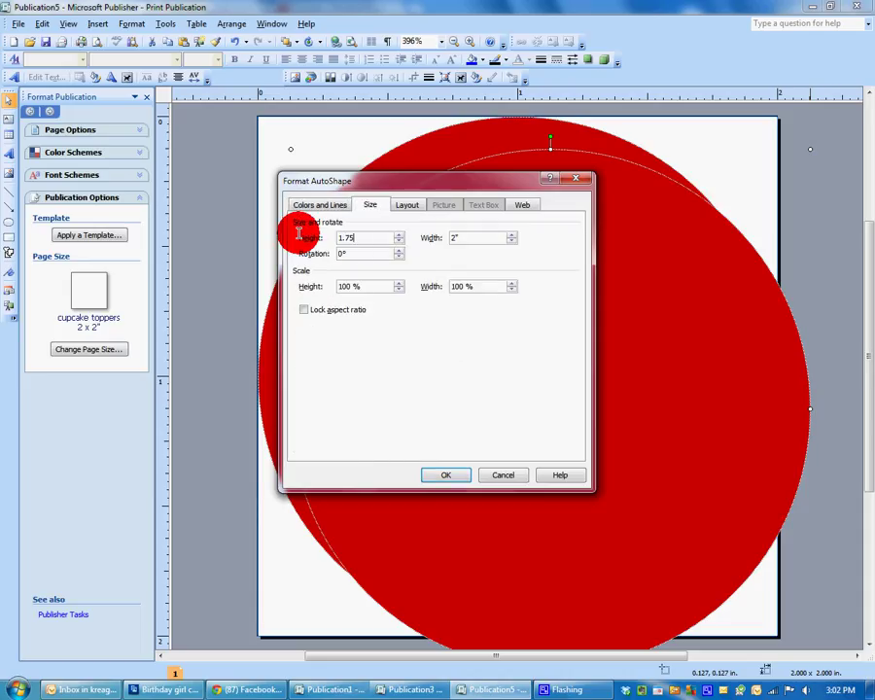
key(Tab)
text(1.75)
click(456, 474)
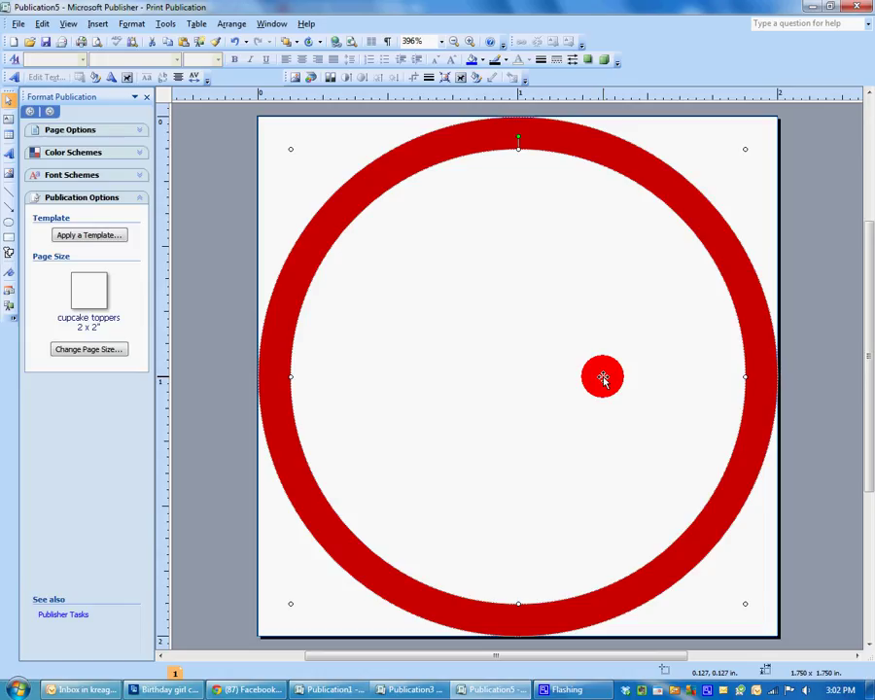
drag(603, 379, 614, 367)
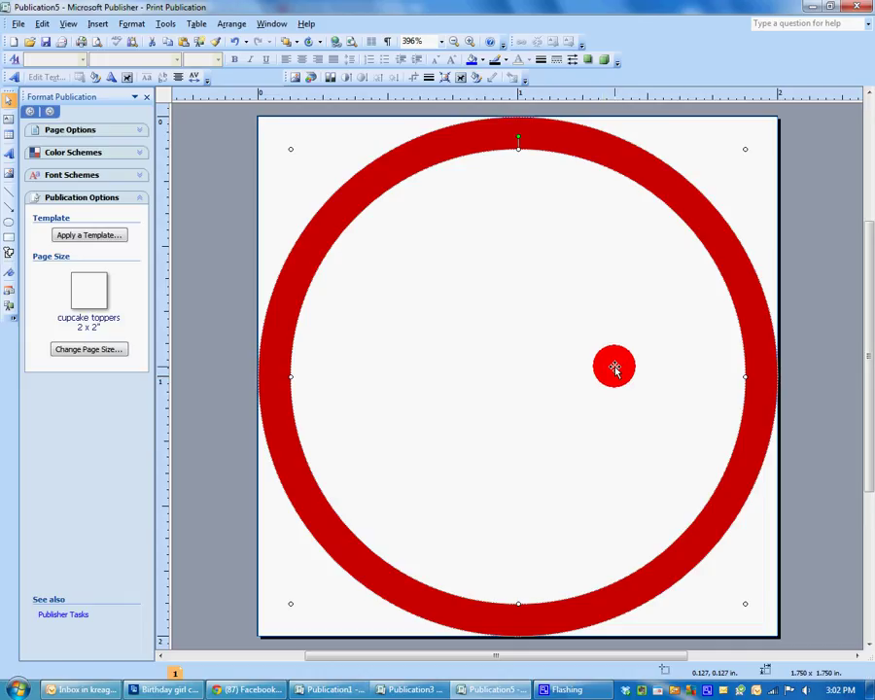
Open the inner circle's Fill Effects and start selecting a picture fill.
right_click(616, 371)
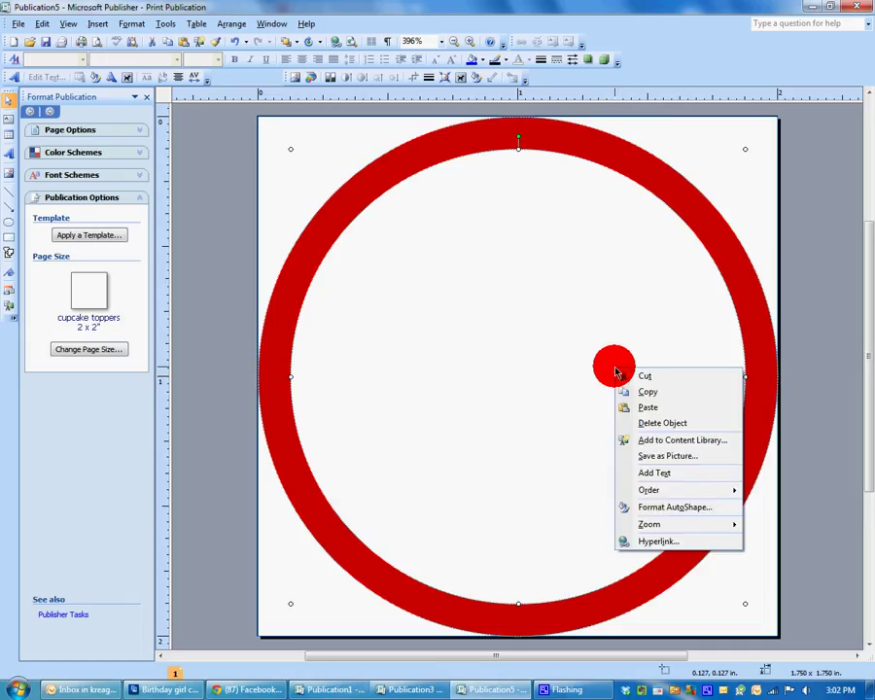
click(695, 508)
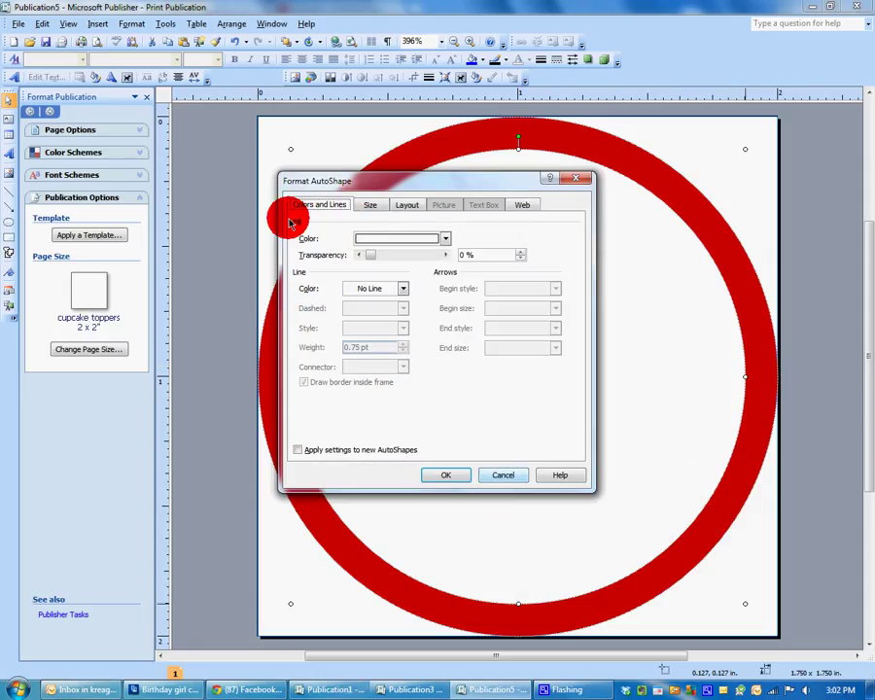
click(448, 239)
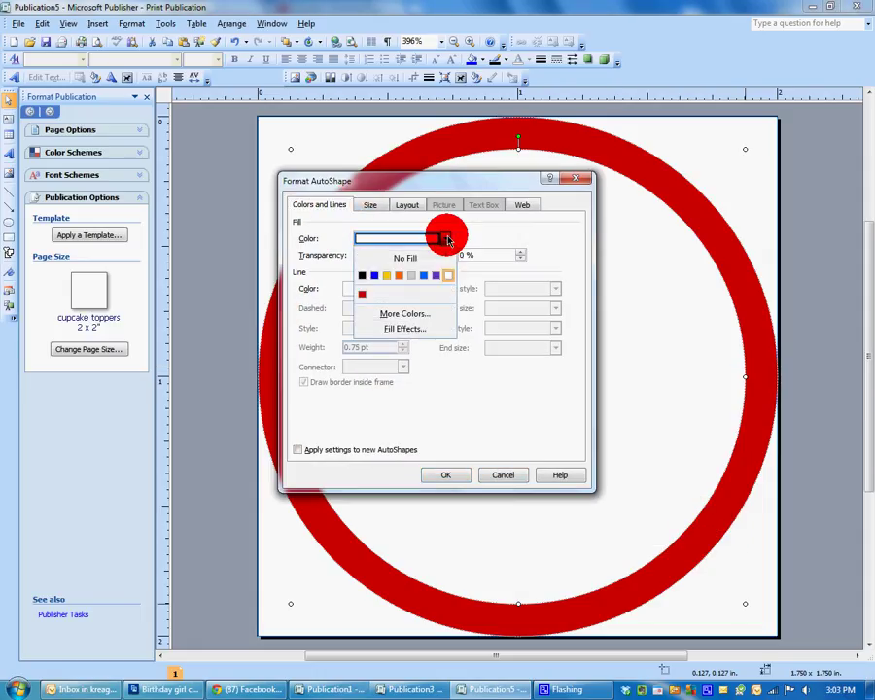
click(407, 330)
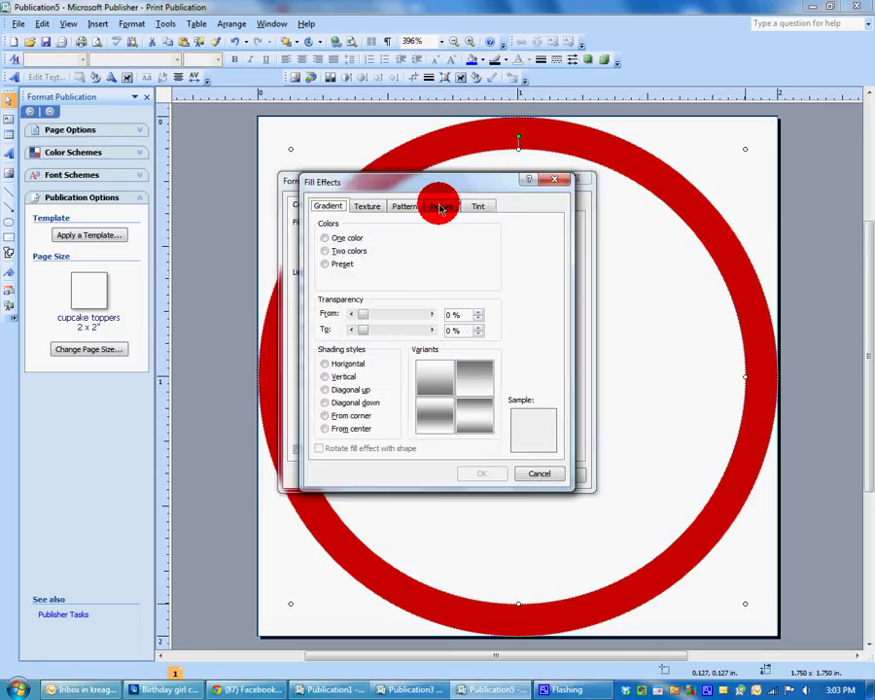
click(440, 207)
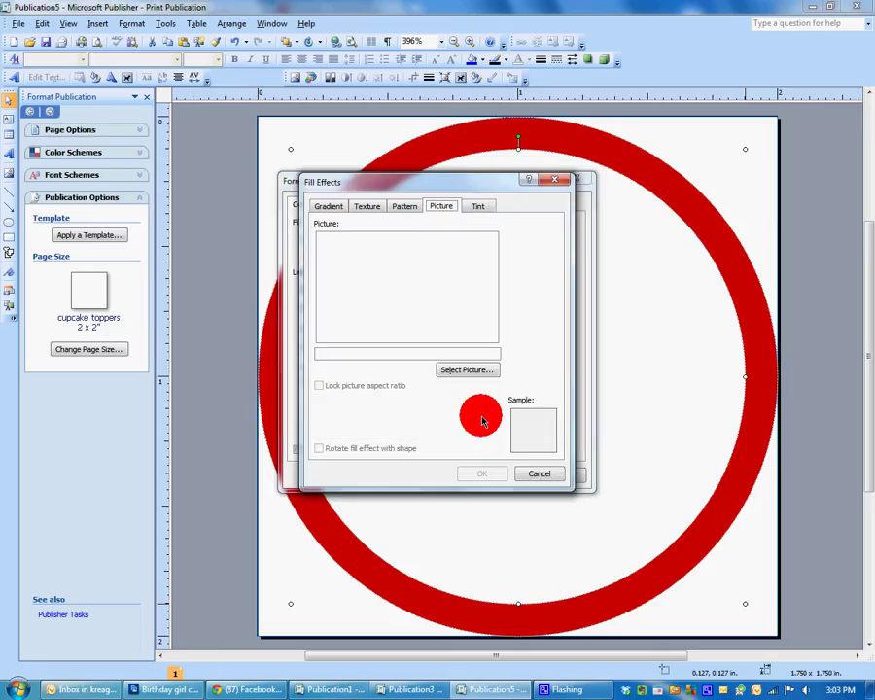
click(470, 370)
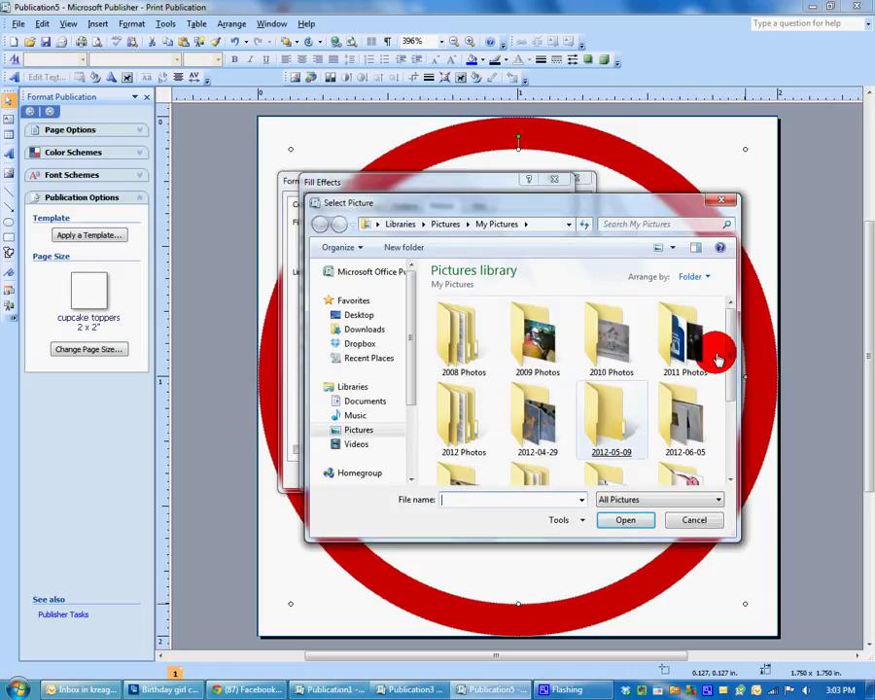
Choose the confetti image from Clip Art > Birthday as the circle's fill.
scroll(735, 396, down, 1)
scroll(734, 399, down, 3)
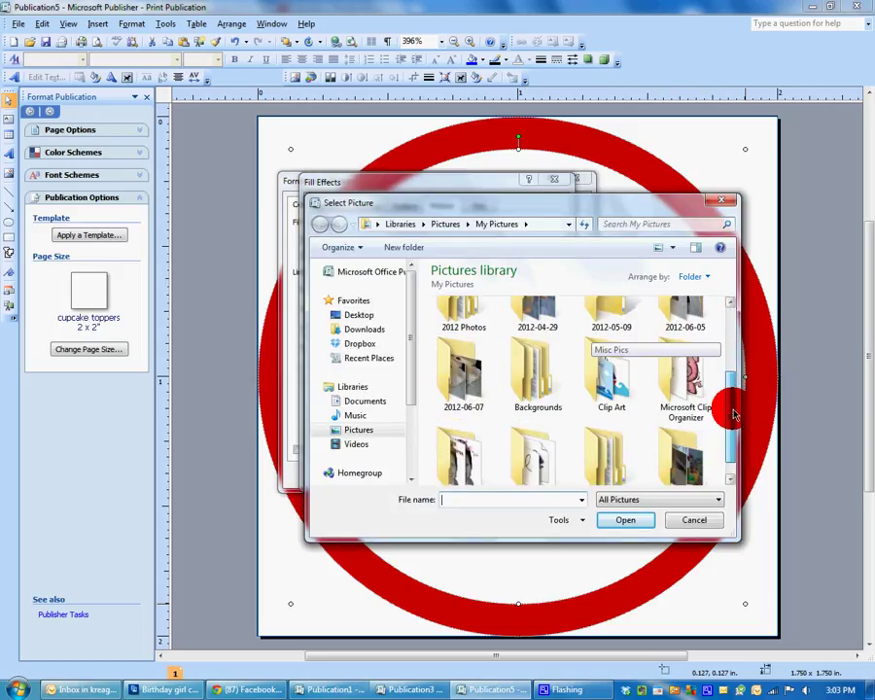
double_click(607, 359)
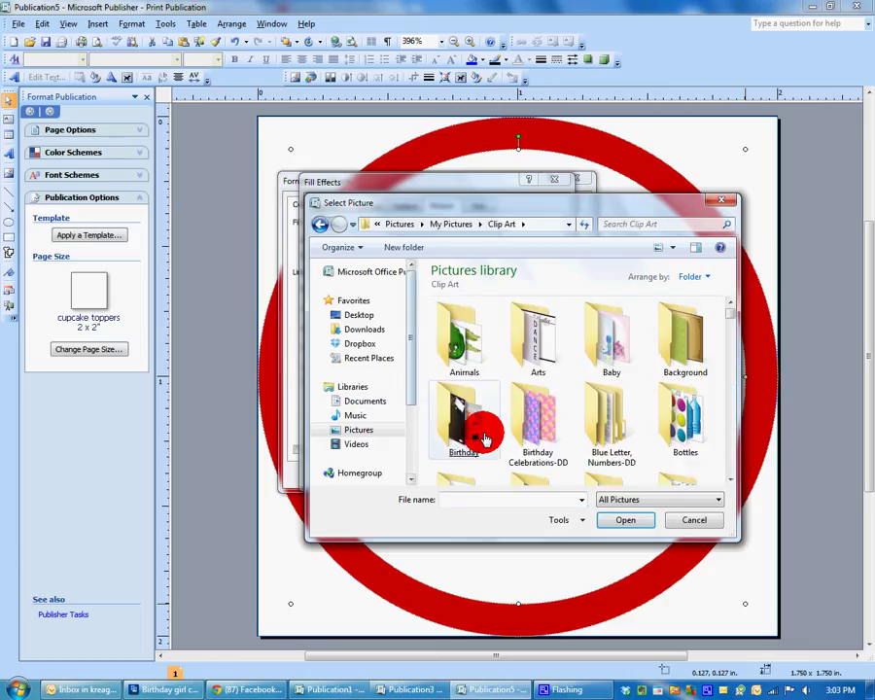
double_click(476, 438)
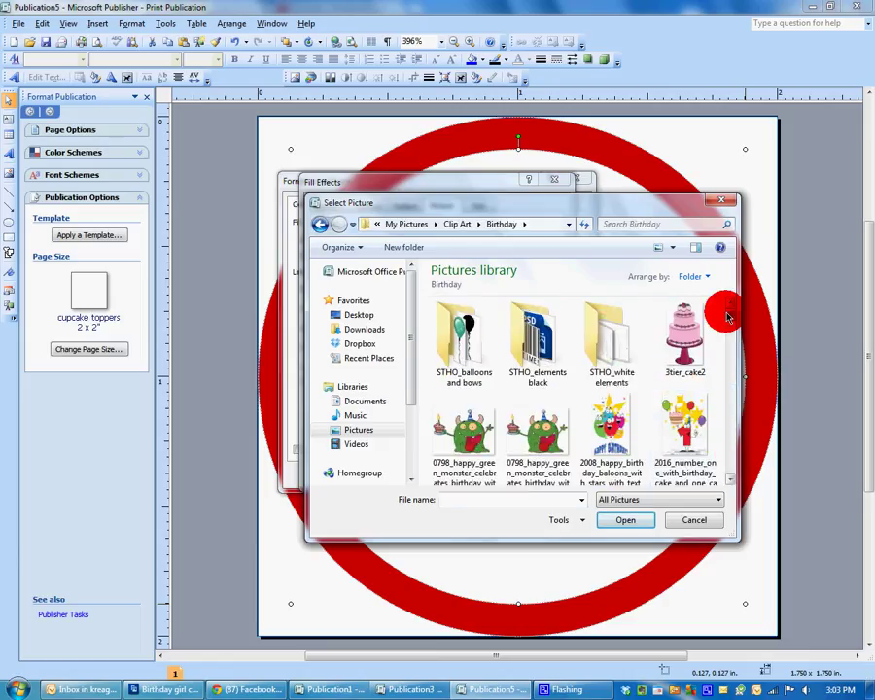
scroll(681, 384, down, 5)
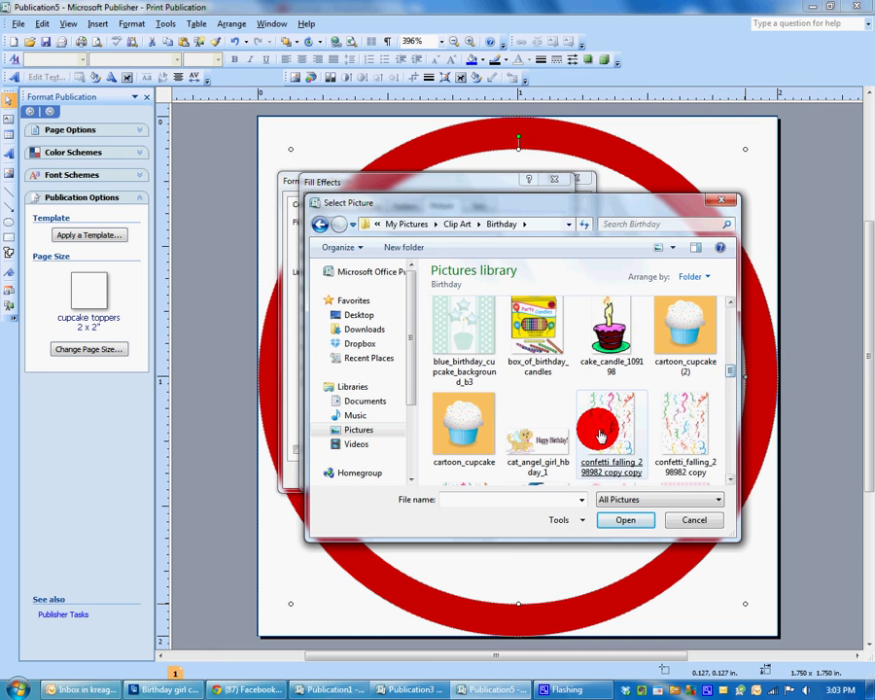
double_click(600, 436)
click(496, 473)
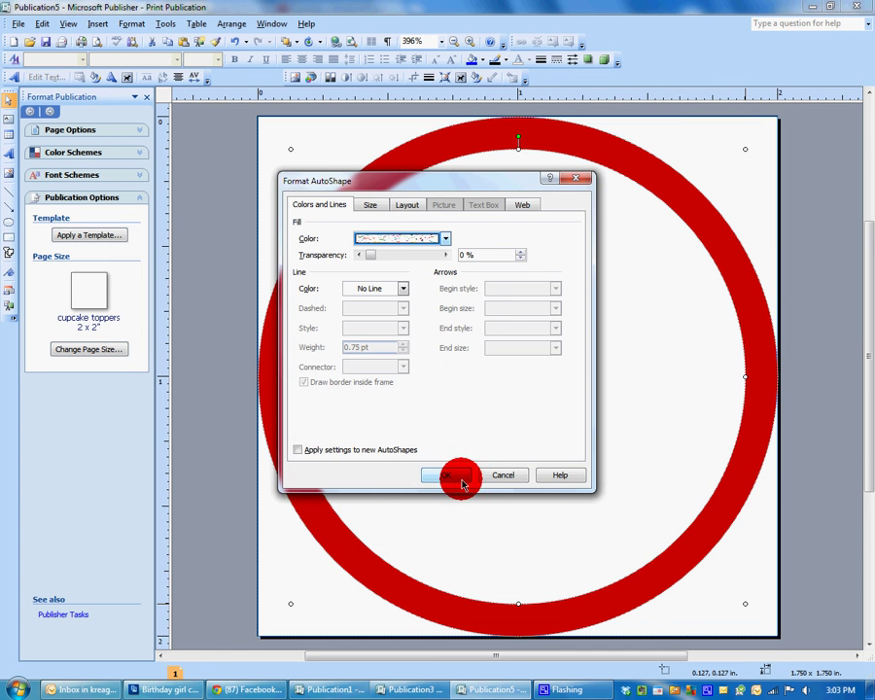
click(453, 476)
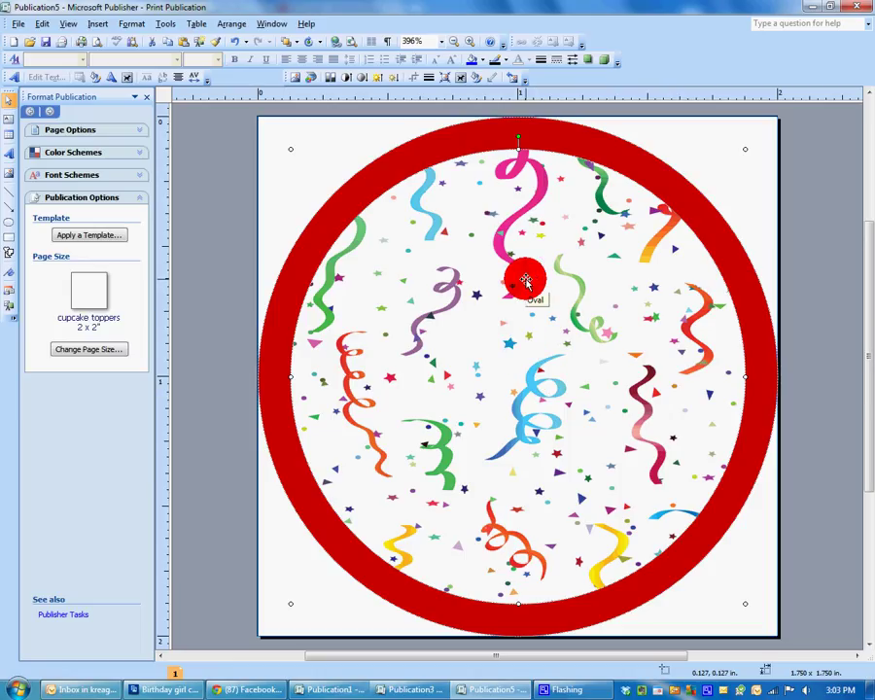
Set the confetti picture's colour mode to Washout.
right_click(526, 281)
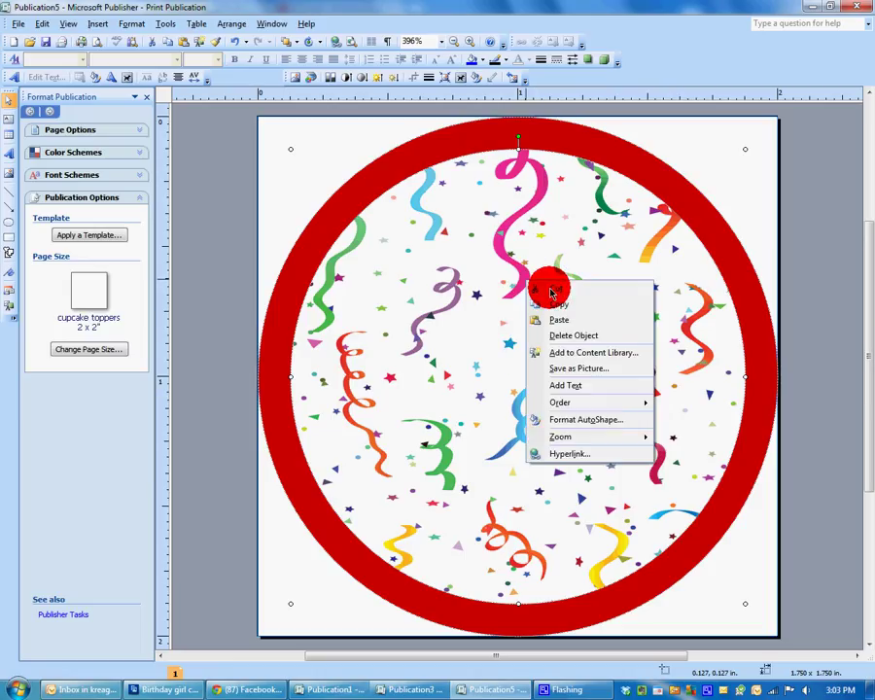
click(562, 426)
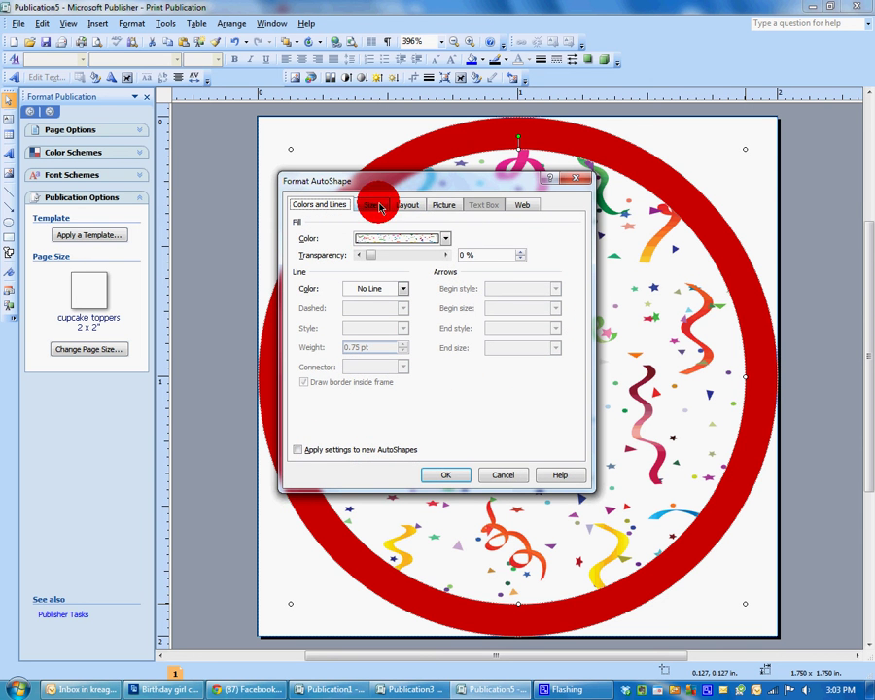
click(439, 205)
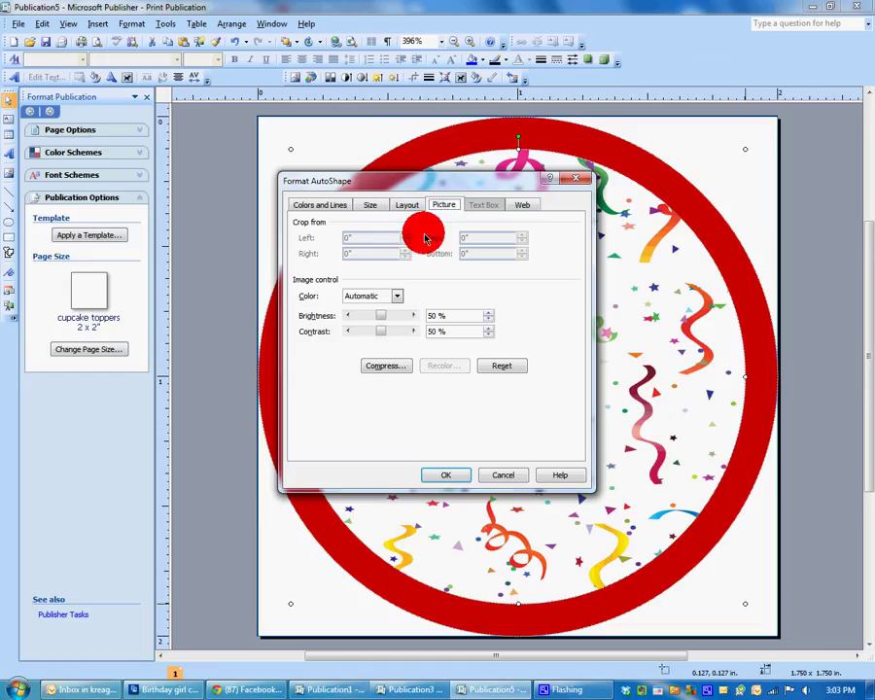
click(397, 298)
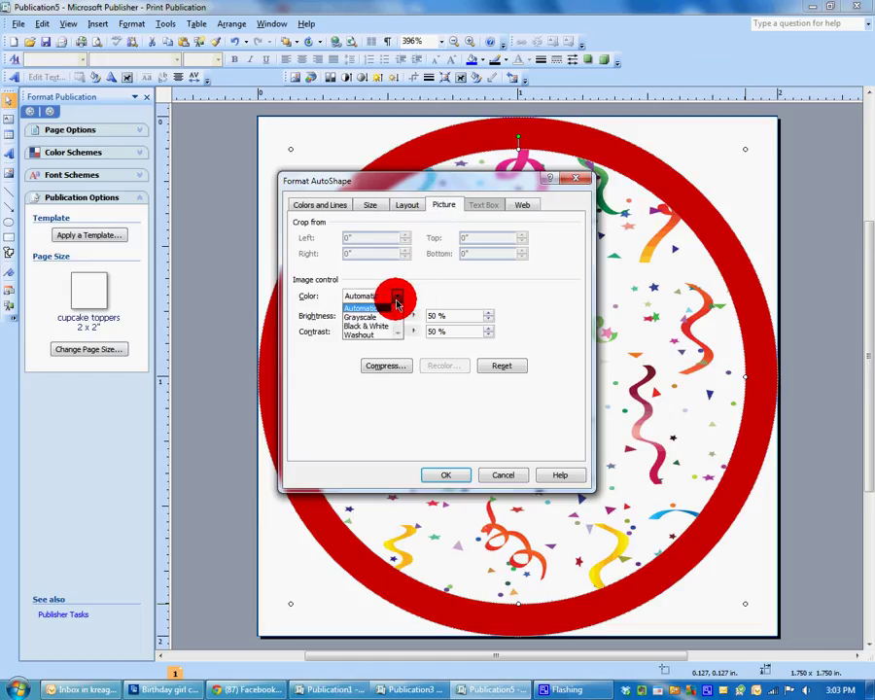
click(367, 338)
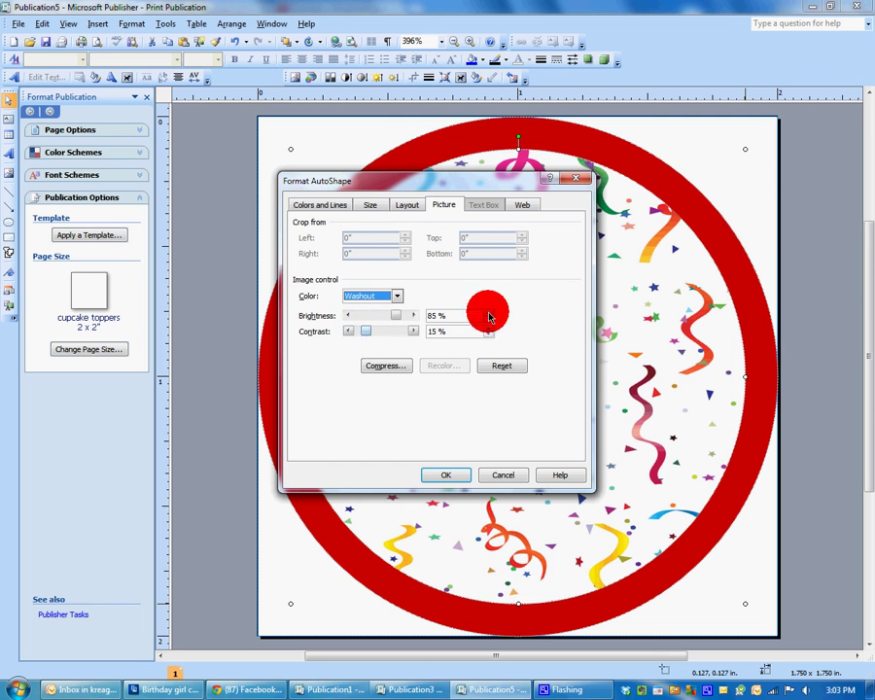
click(457, 475)
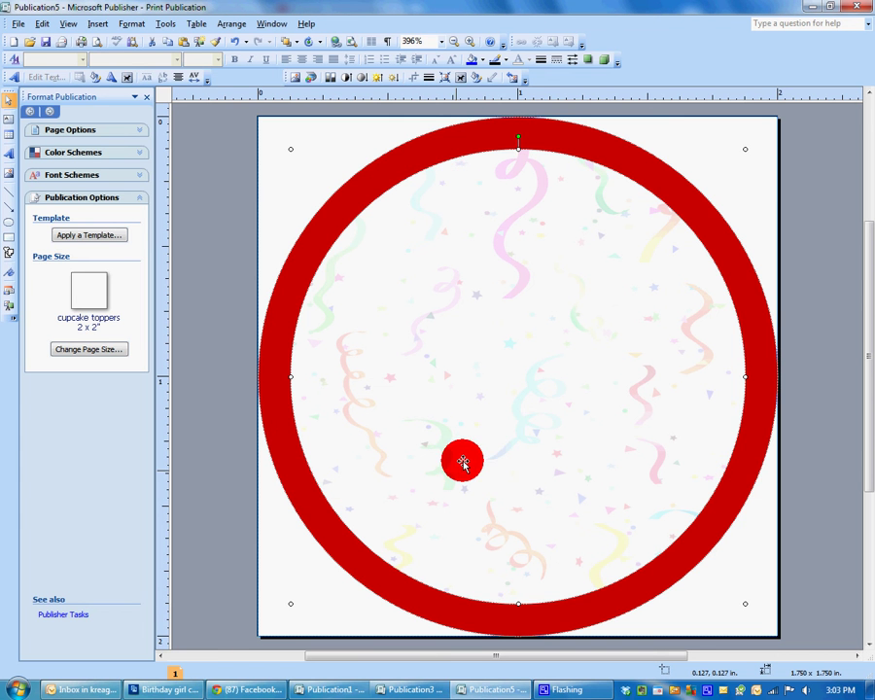
Change the picture's brightness to 55% and contrast to 45%.
right_click(644, 382)
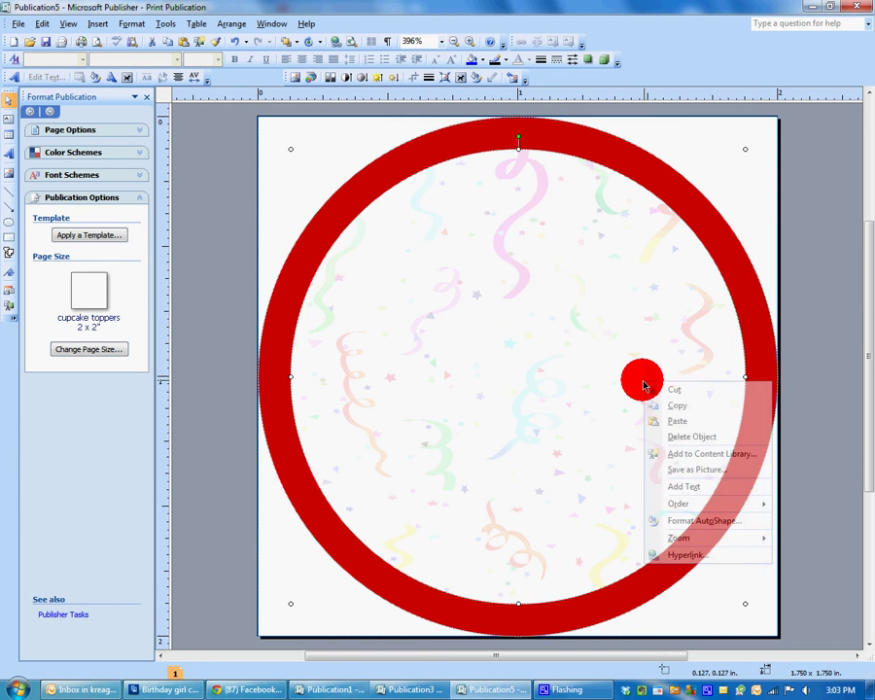
click(689, 523)
click(445, 203)
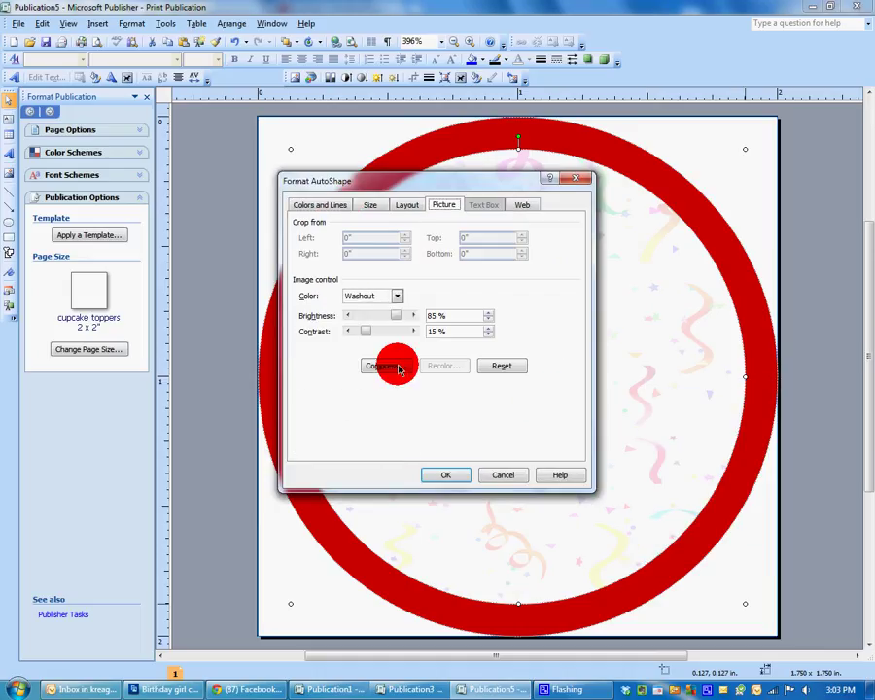
double_click(443, 315)
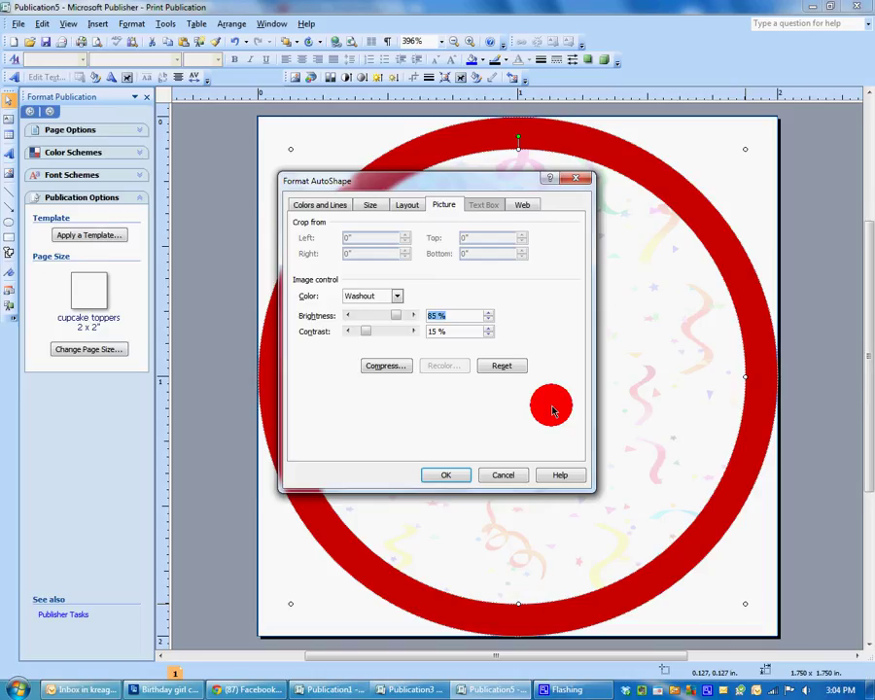
text(55)
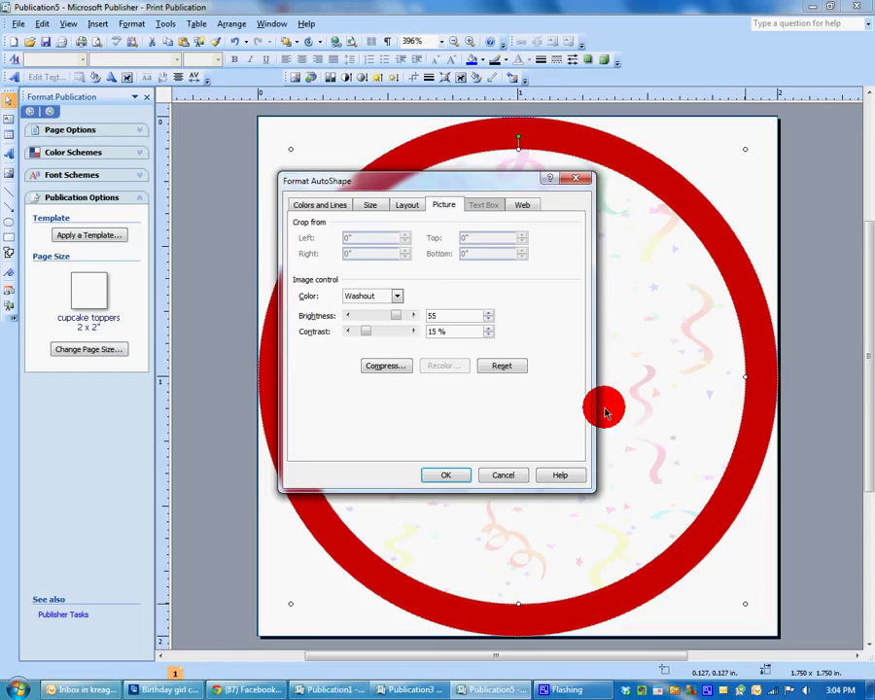
double_click(446, 332)
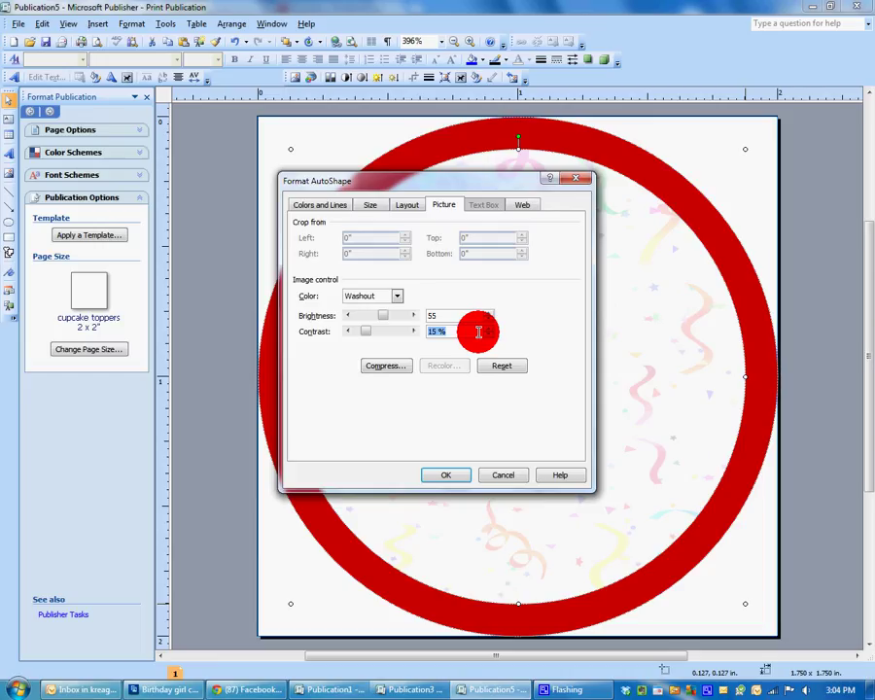
text(45)
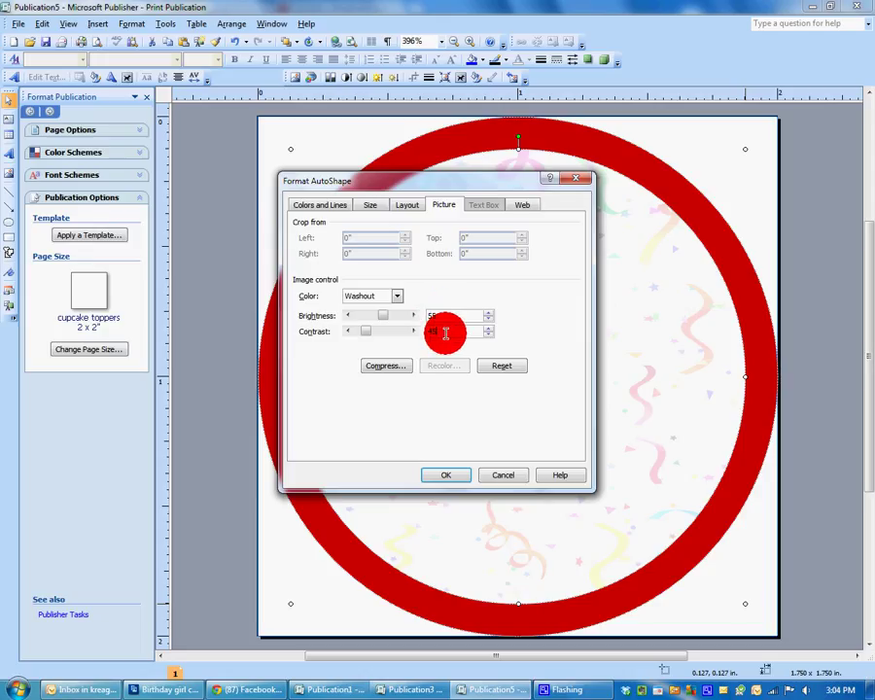
click(446, 475)
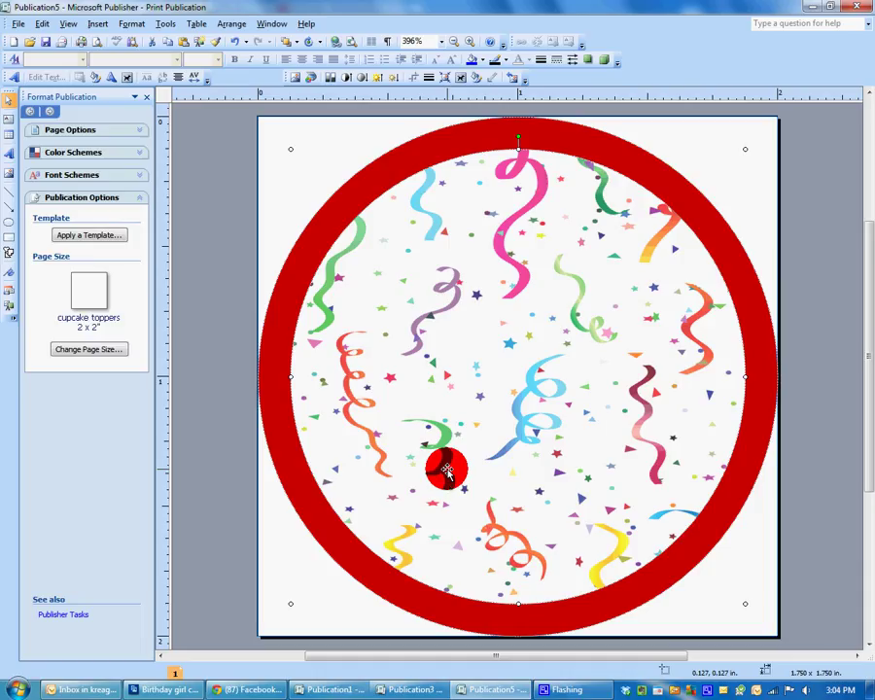
Insert 'happy birthday 2 (2)' from Clip Art > Birthday Celebrations-DD onto the topper.
click(98, 23)
mouse_move(134, 206)
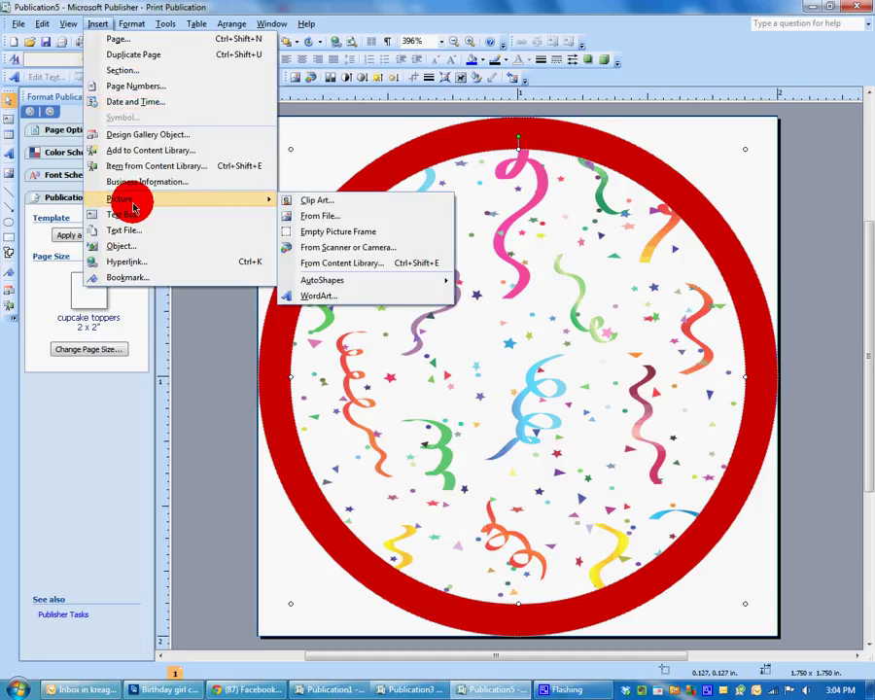
click(317, 216)
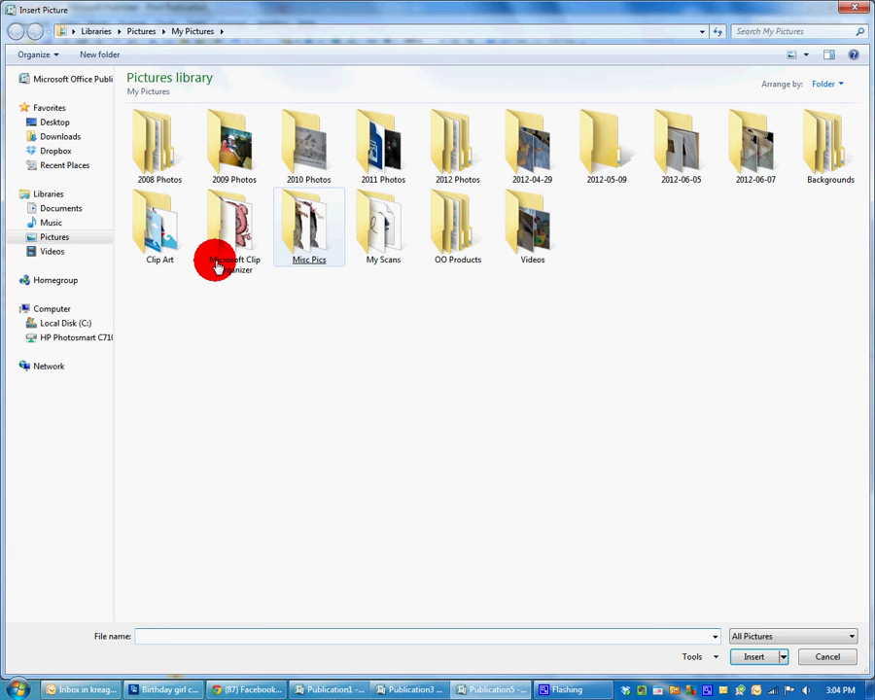
click(171, 240)
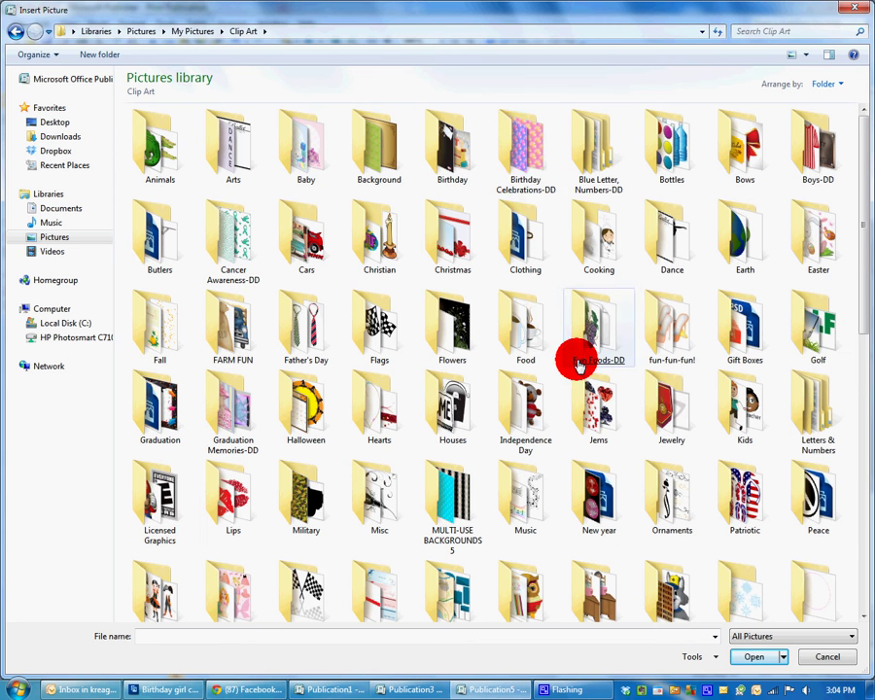
double_click(530, 168)
click(530, 167)
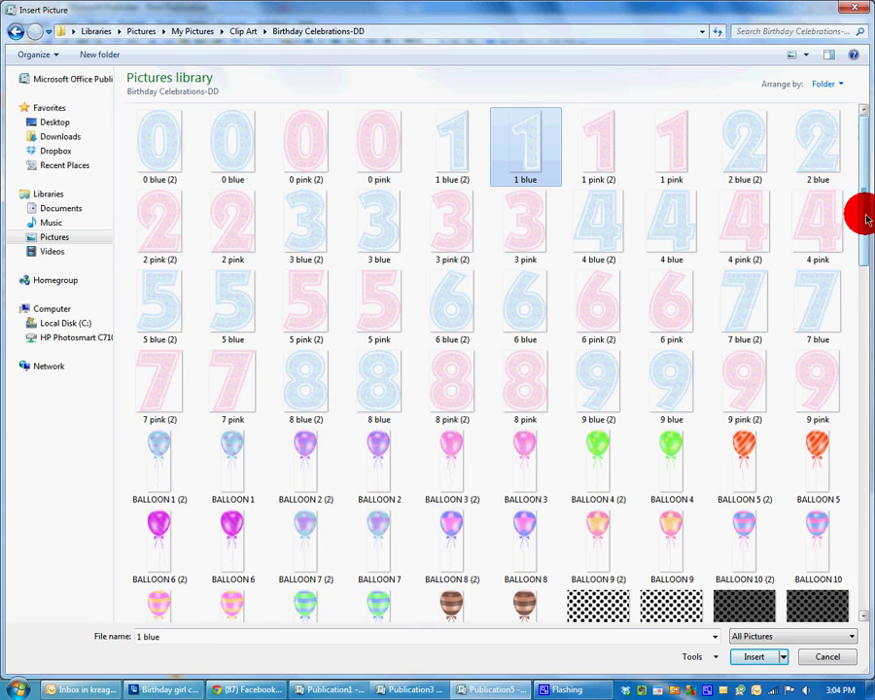
drag(866, 220, 860, 464)
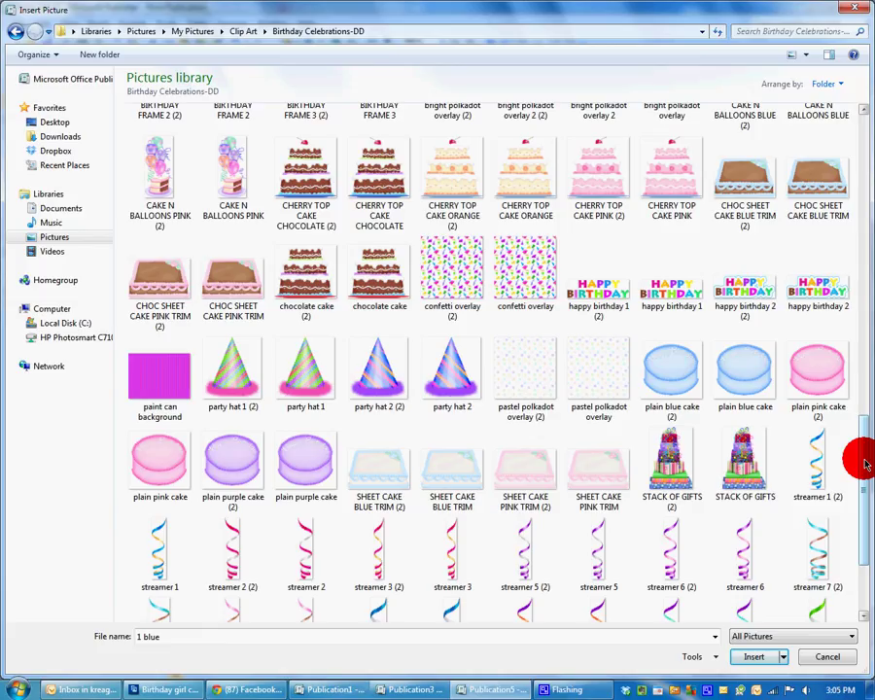
click(729, 292)
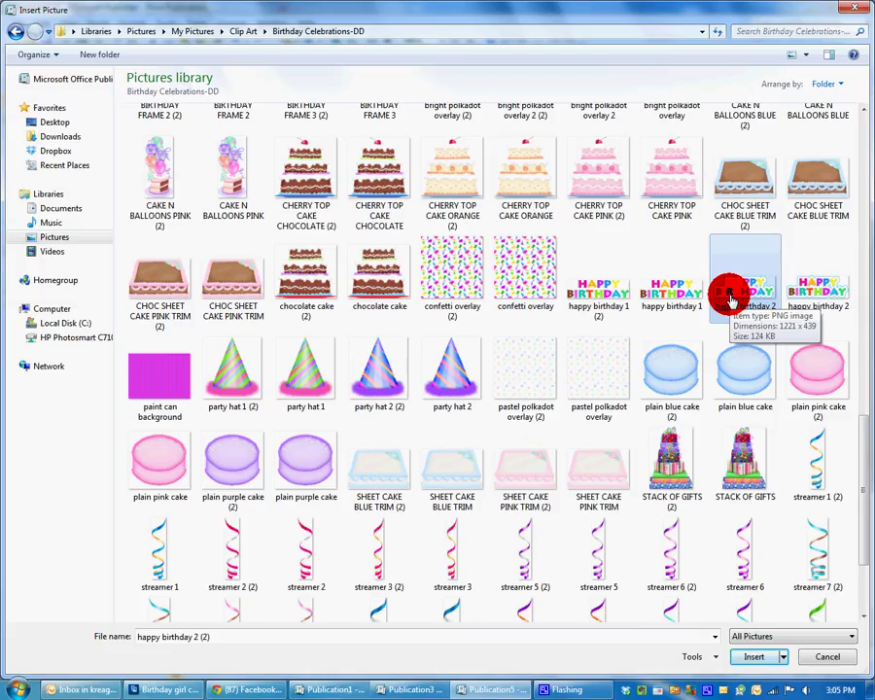
click(743, 291)
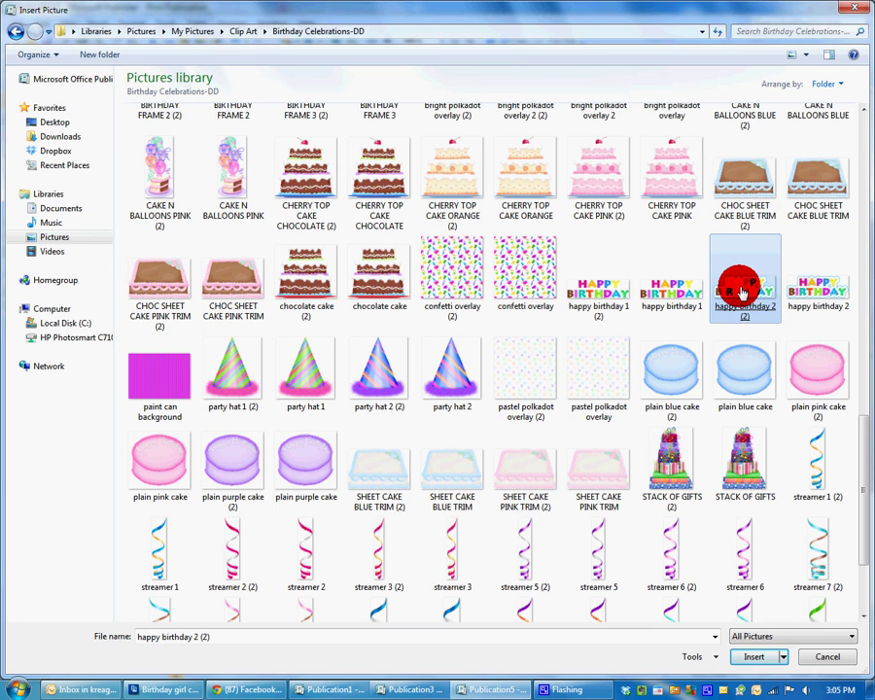
double_click(743, 292)
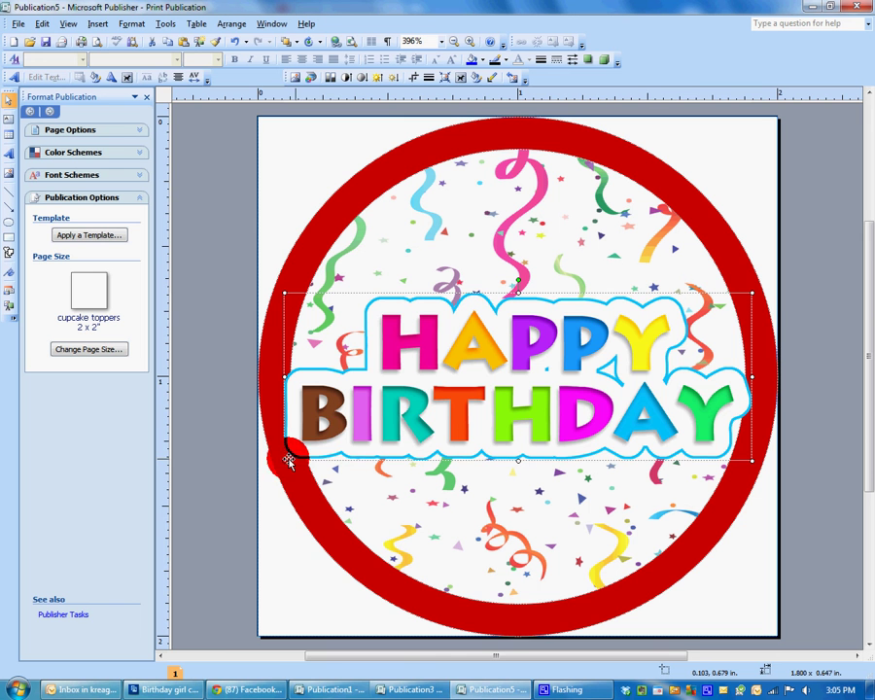
Shrink the Happy Birthday picture to 1.621 x 0.583 in across the confetti circle's middle.
drag(288, 462, 332, 441)
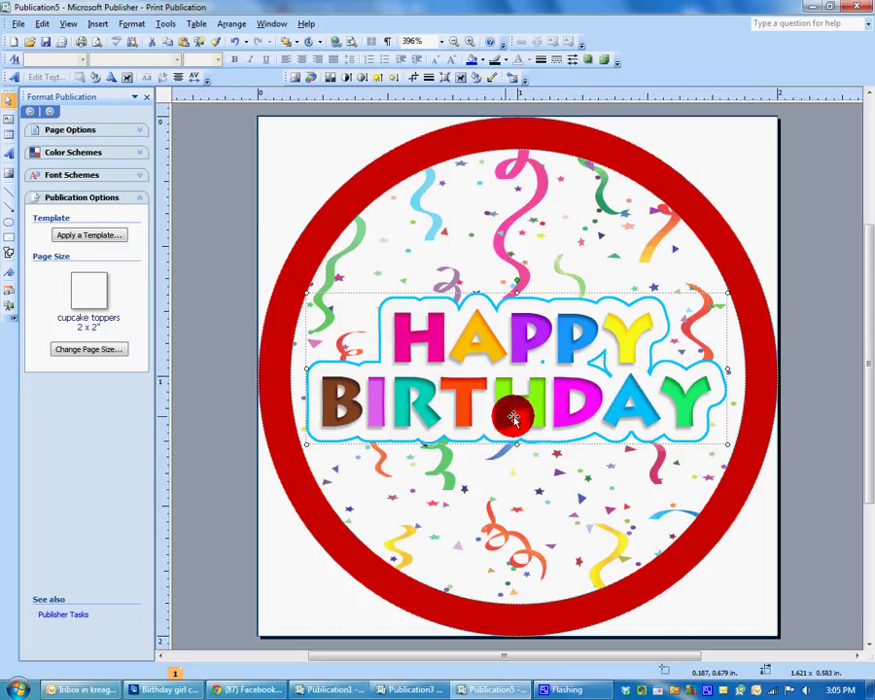
right_click(533, 408)
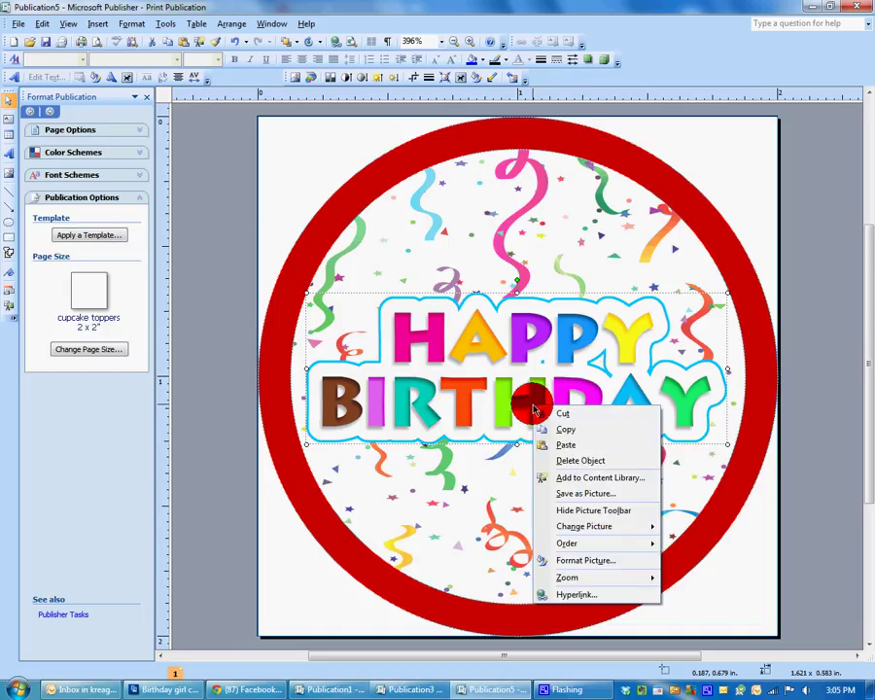
click(497, 403)
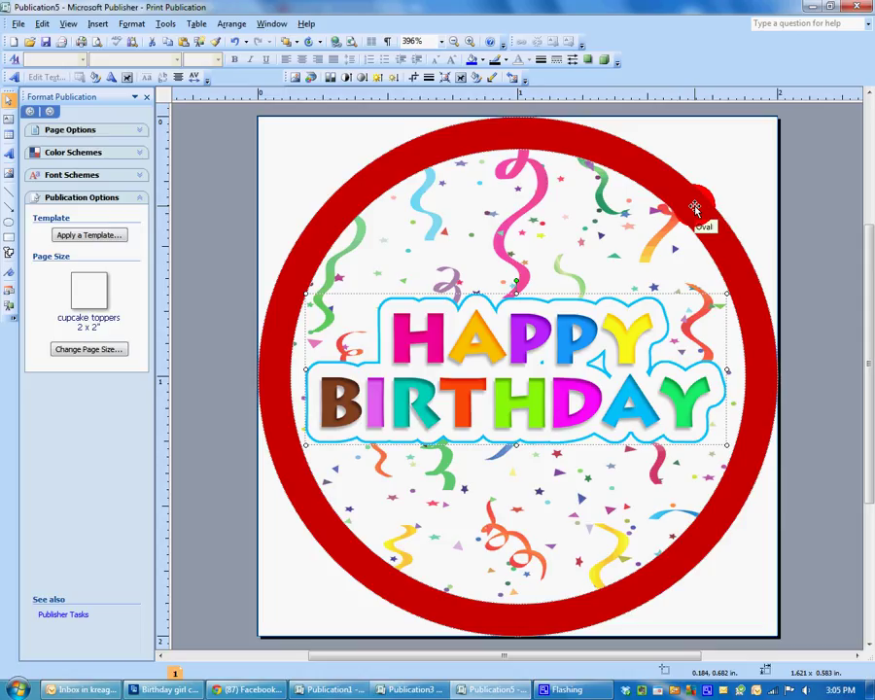
click(695, 207)
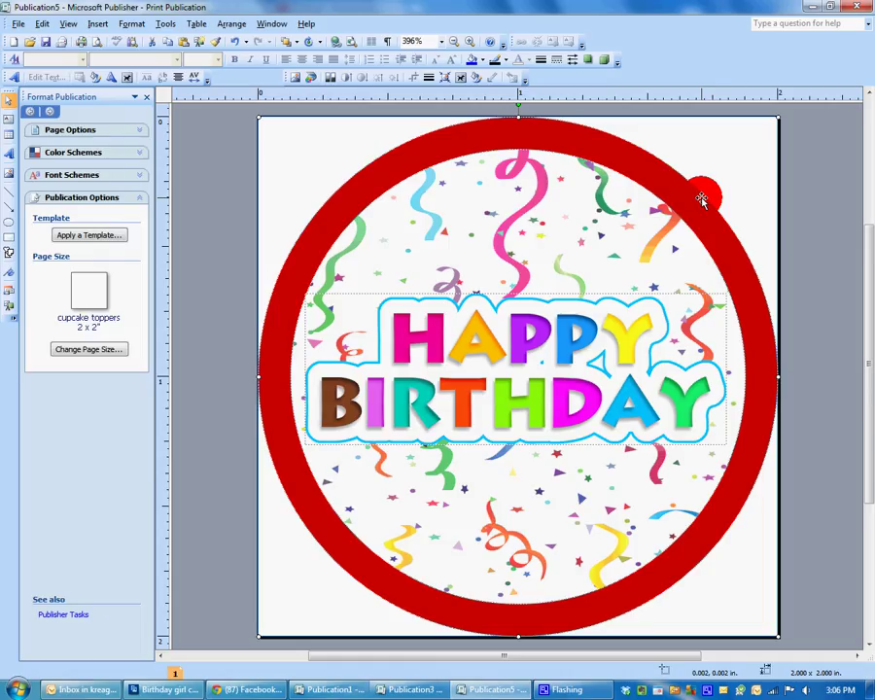
Recolour the outer ring's fill blue by sampling the P in HAPPY.
right_click(701, 200)
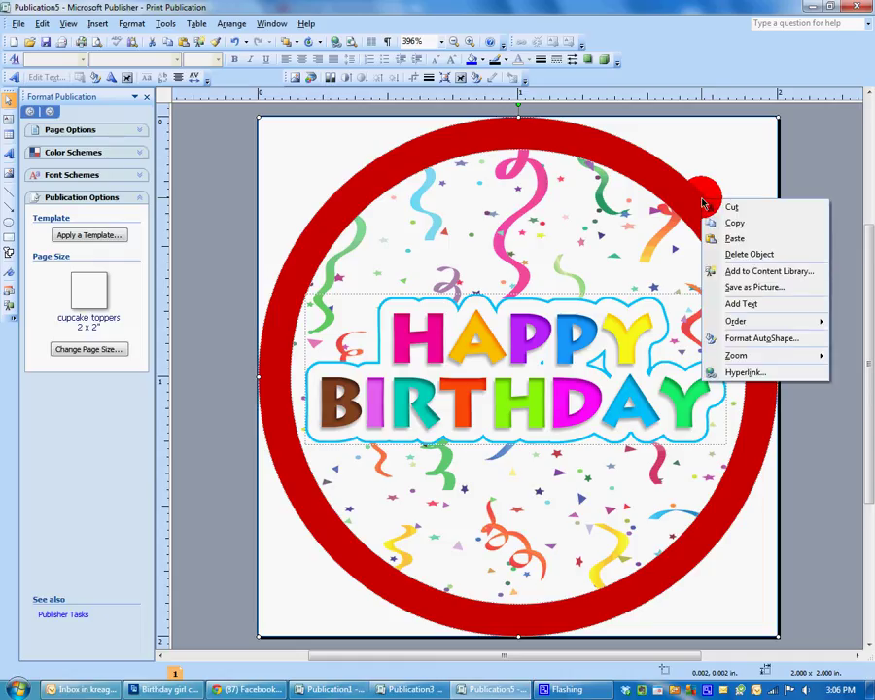
click(714, 204)
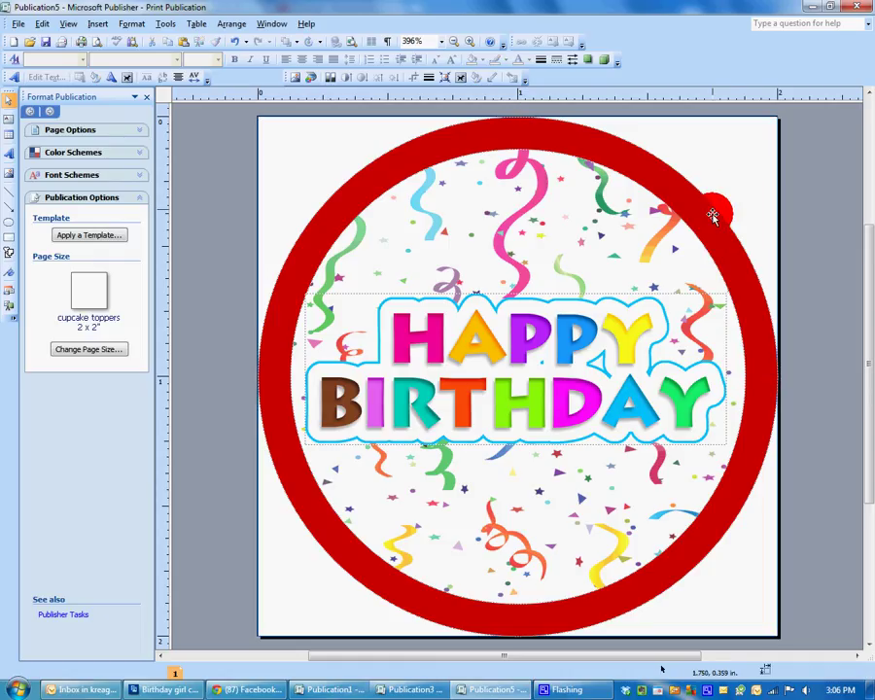
click(711, 210)
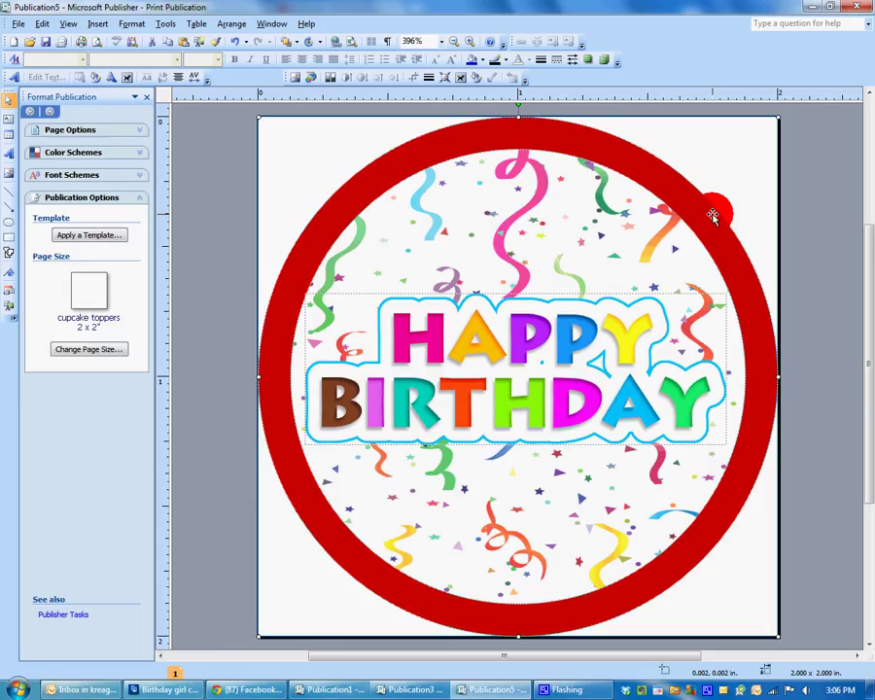
click(485, 66)
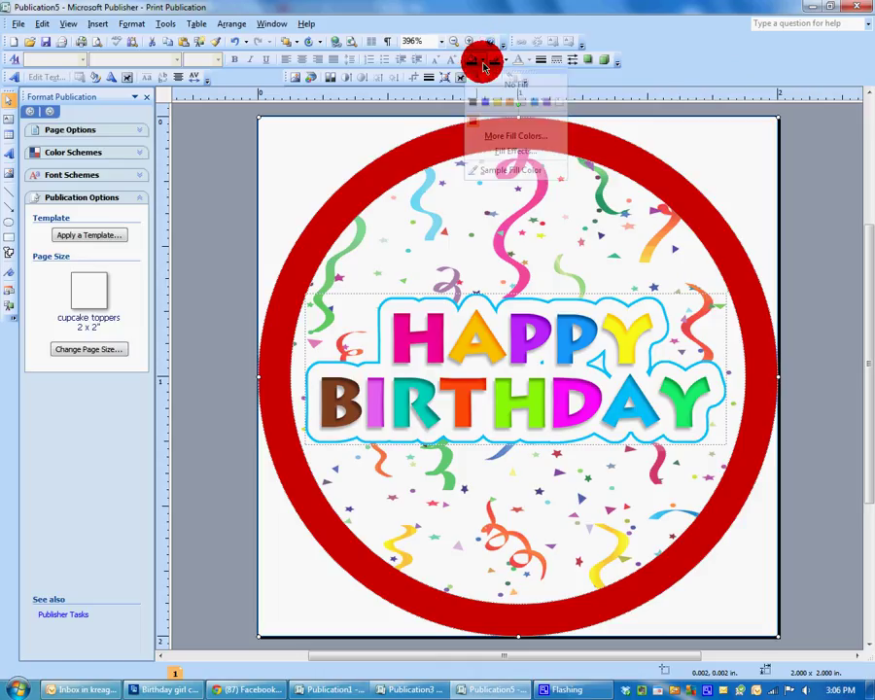
click(498, 174)
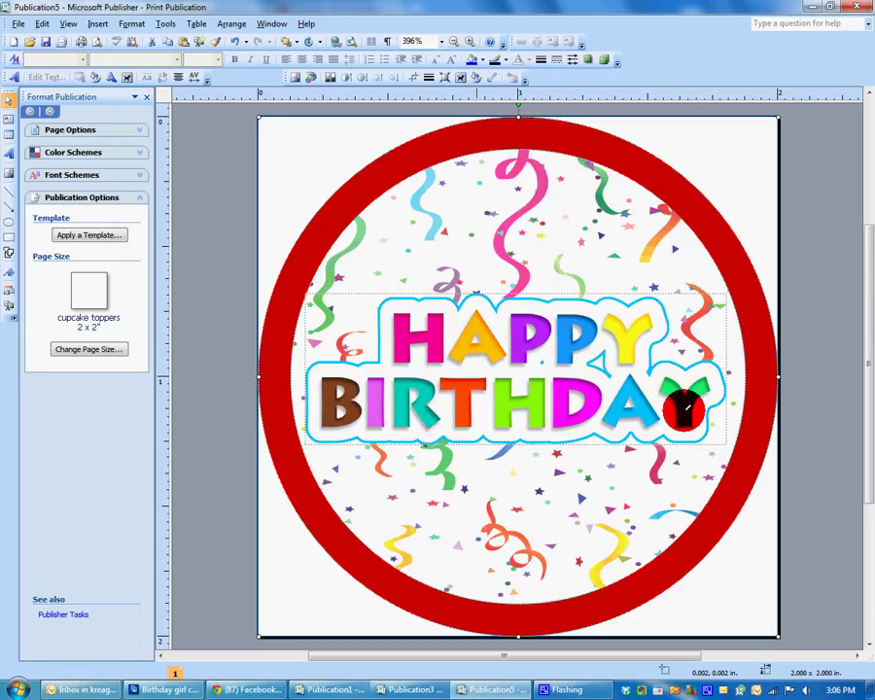
click(640, 394)
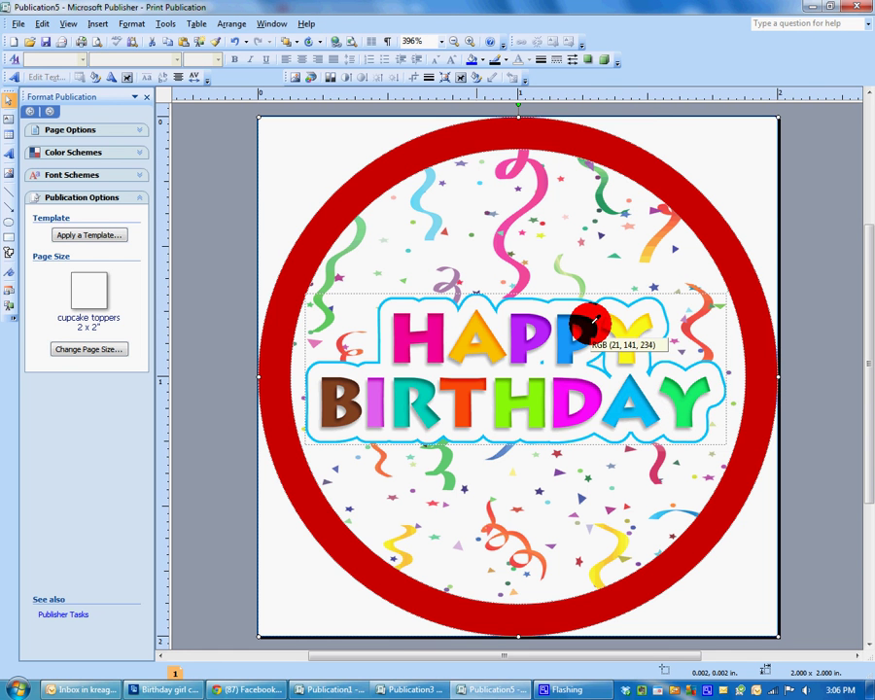
click(593, 321)
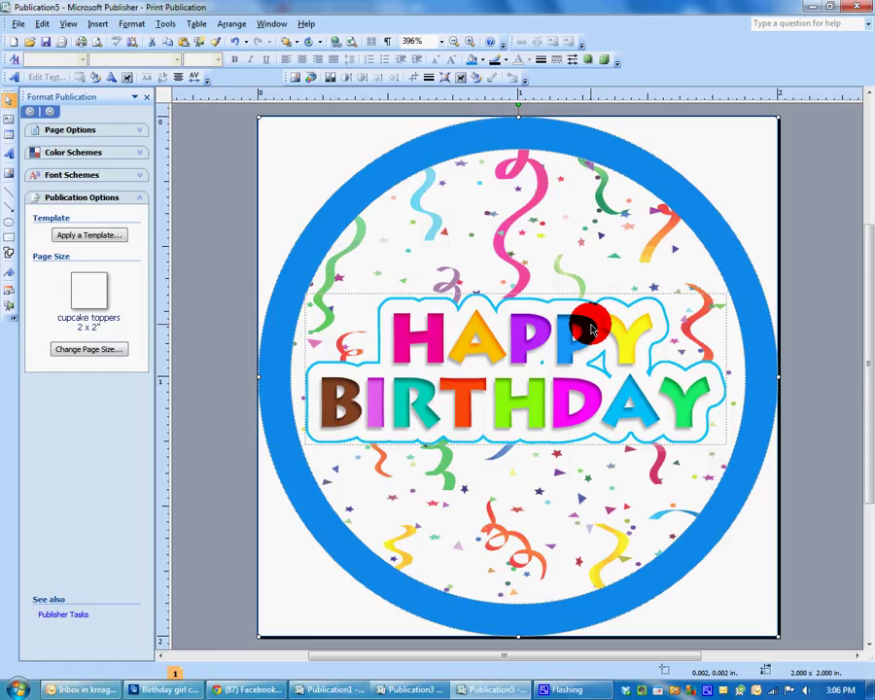
Give the confetti circle a line colour sampled from the green Y of BIRTHDAY.
click(626, 254)
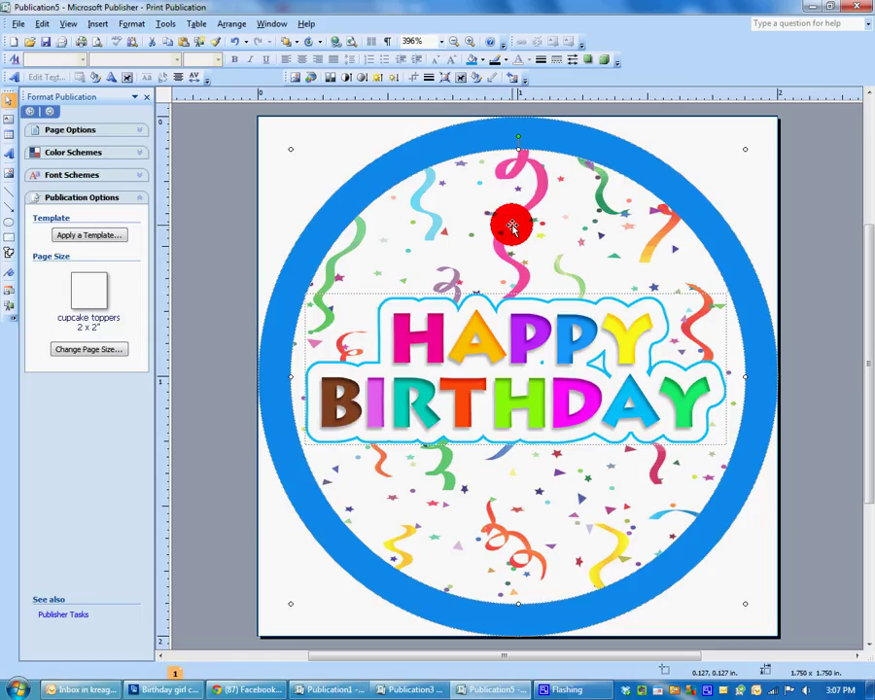
click(505, 65)
click(512, 171)
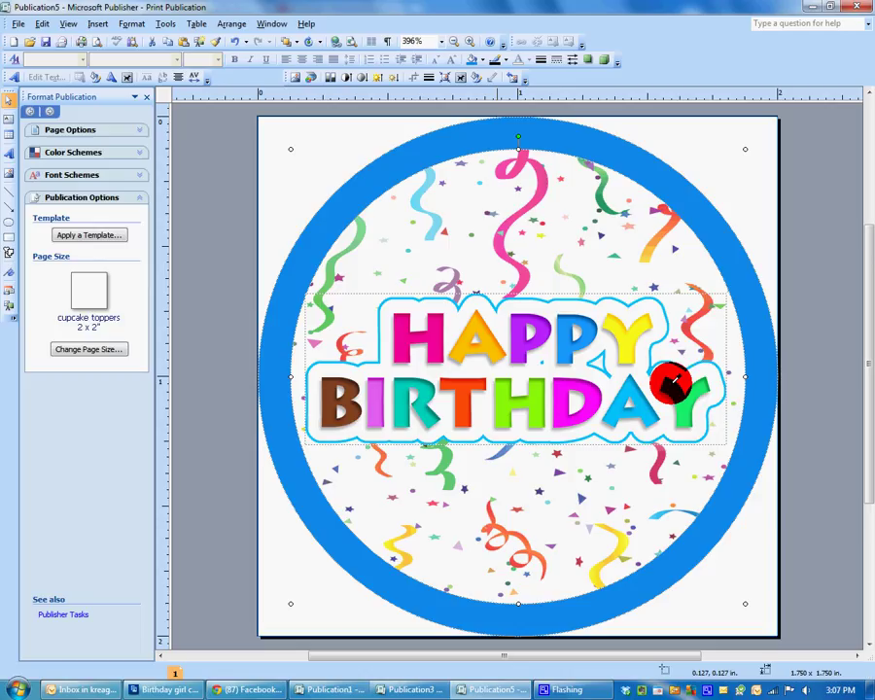
click(673, 382)
click(840, 461)
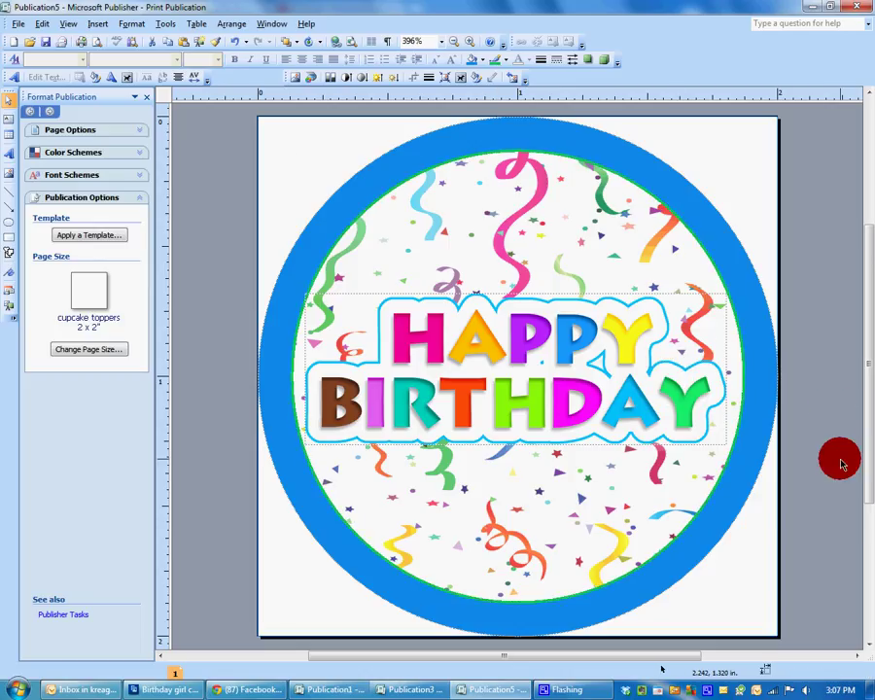
click(707, 255)
right_click(711, 262)
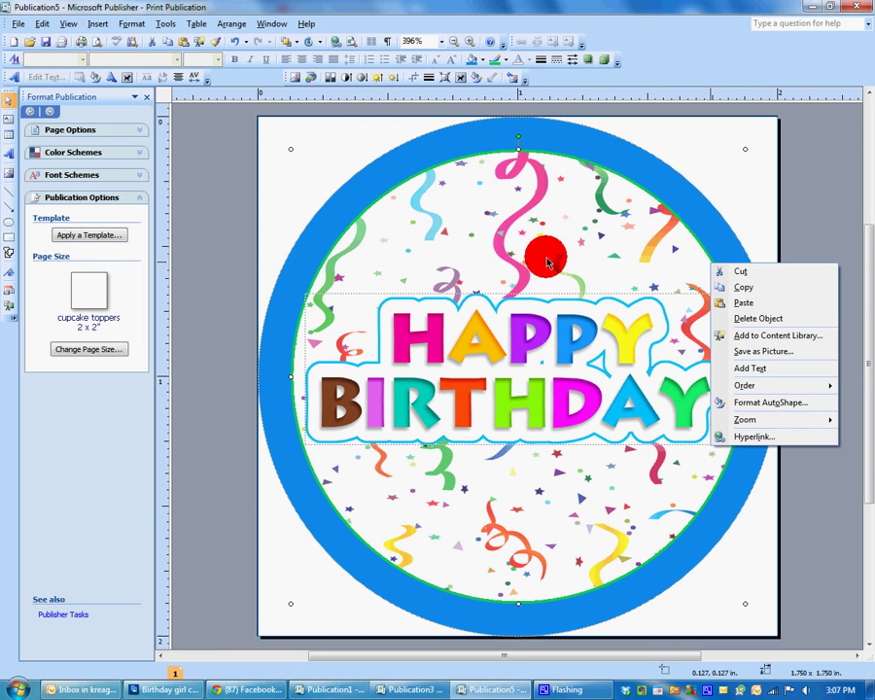
In Format AutoShape, set the confetti circle's green outline weight to 6 pt.
click(512, 240)
right_click(516, 244)
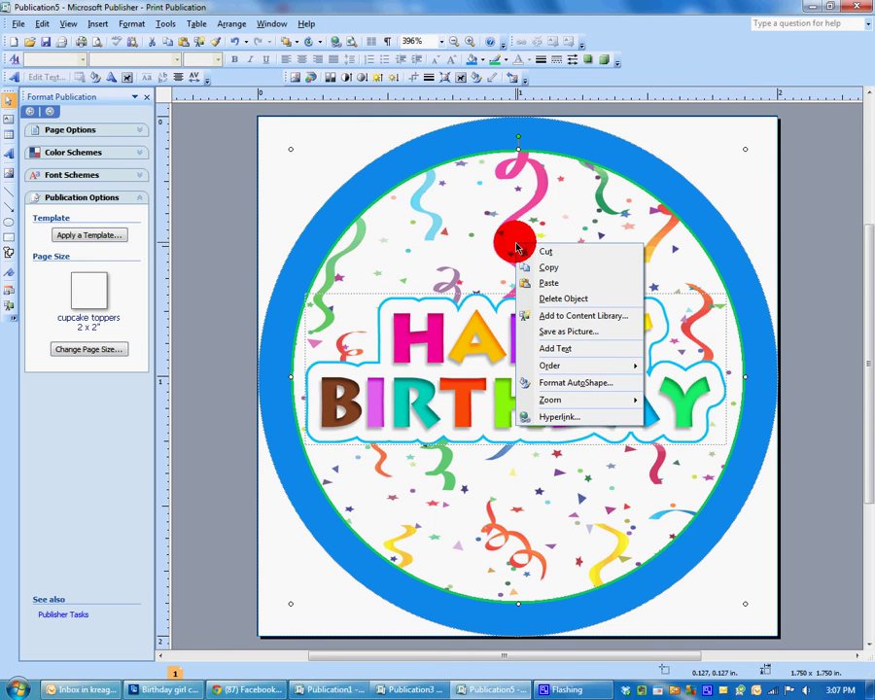
click(561, 384)
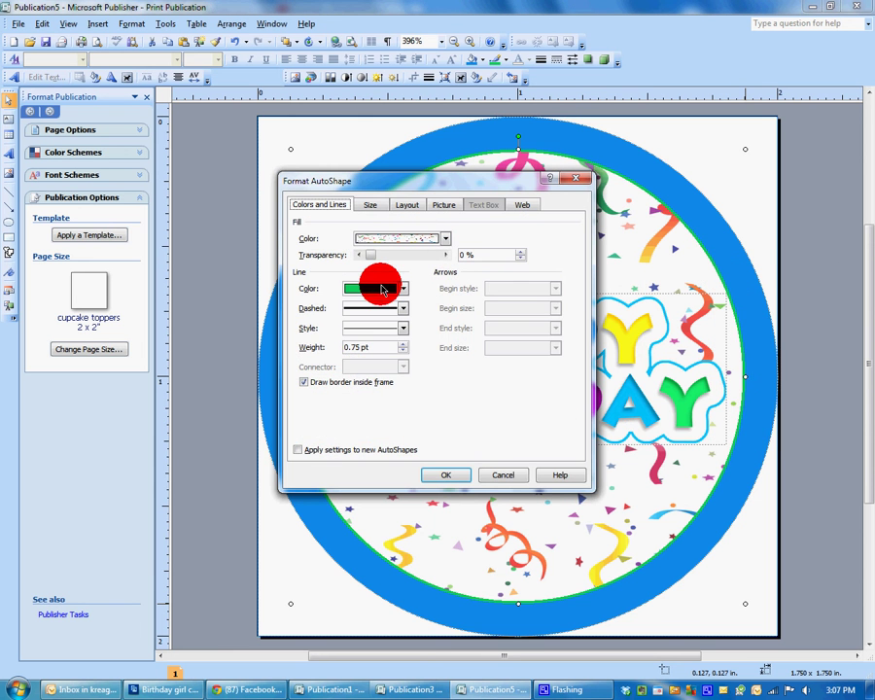
click(403, 308)
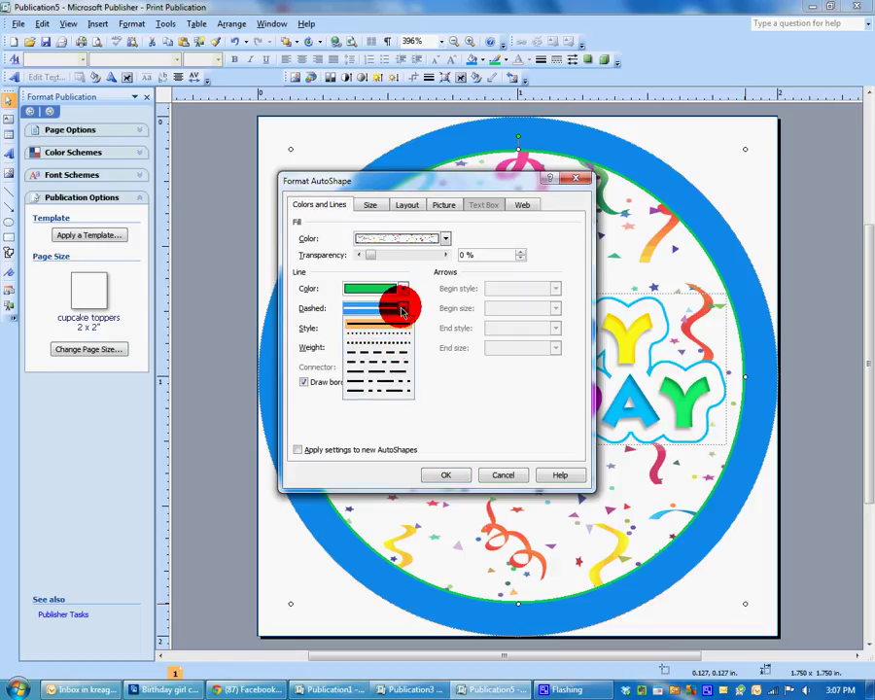
click(401, 306)
mouse_move(392, 348)
mouse_down()
mouse_move(404, 346)
mouse_move(362, 350)
mouse_move(409, 337)
mouse_up()
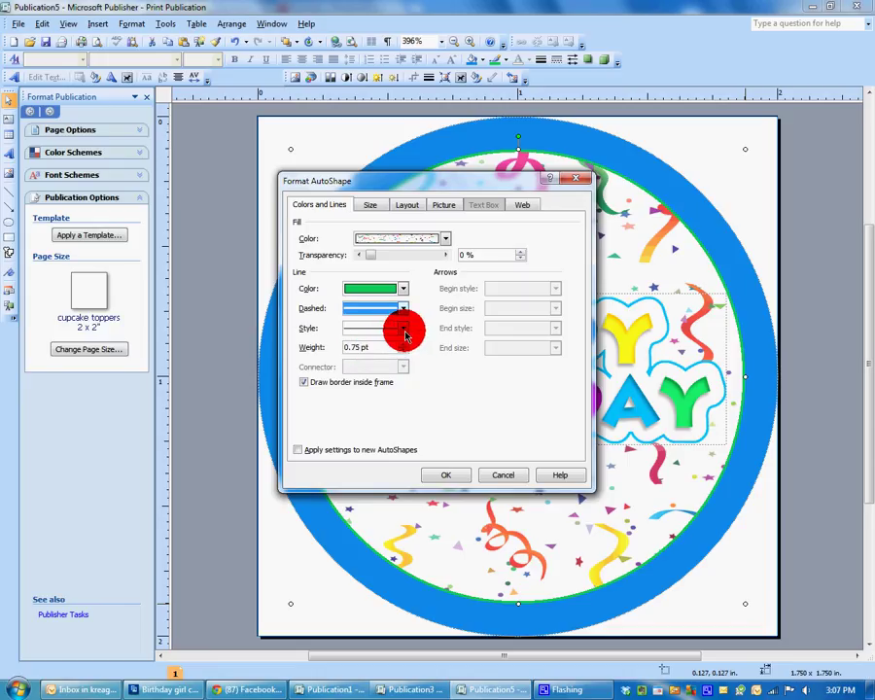
click(407, 335)
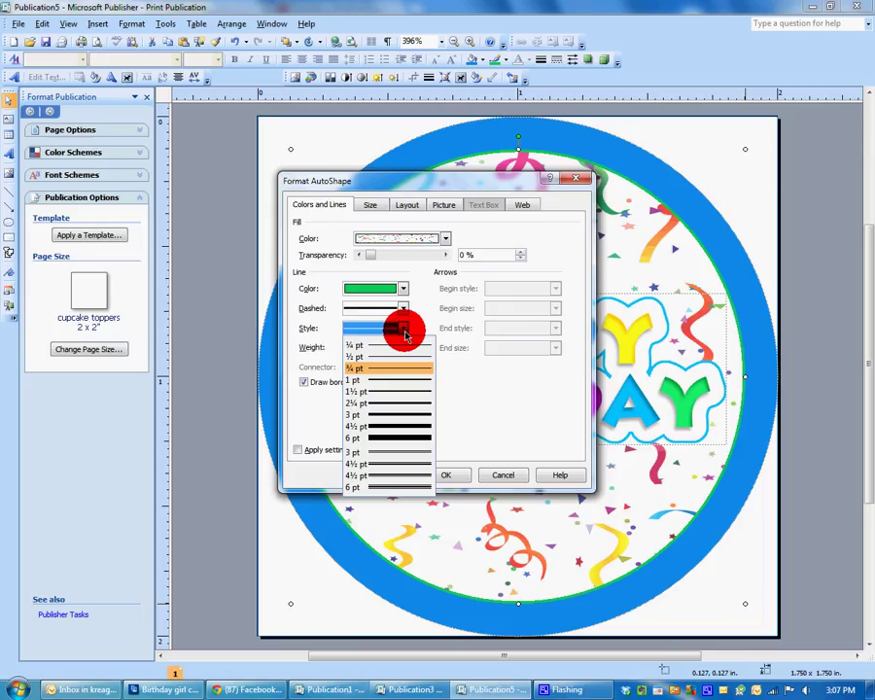
drag(407, 335, 384, 445)
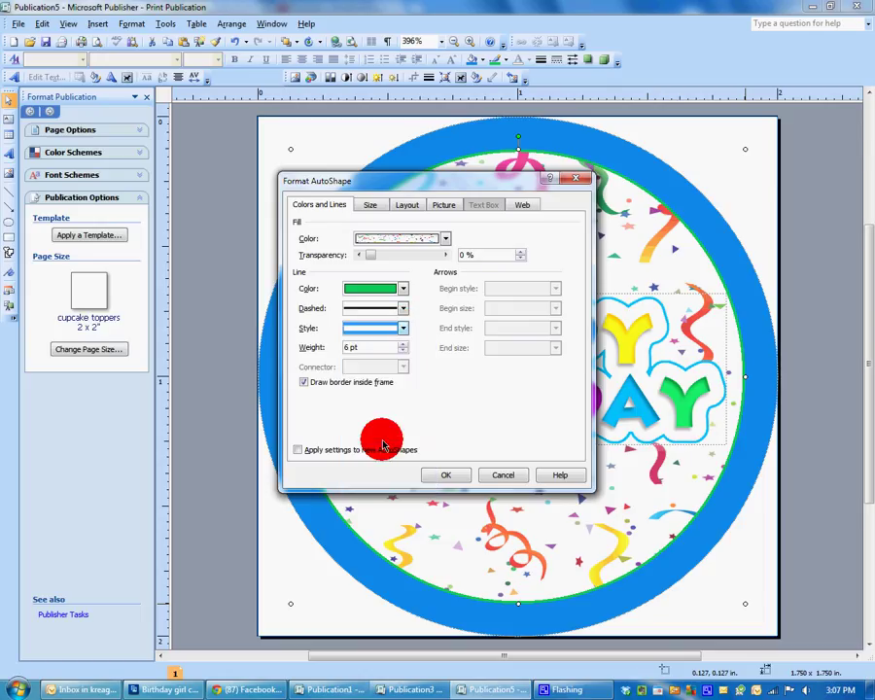
click(446, 474)
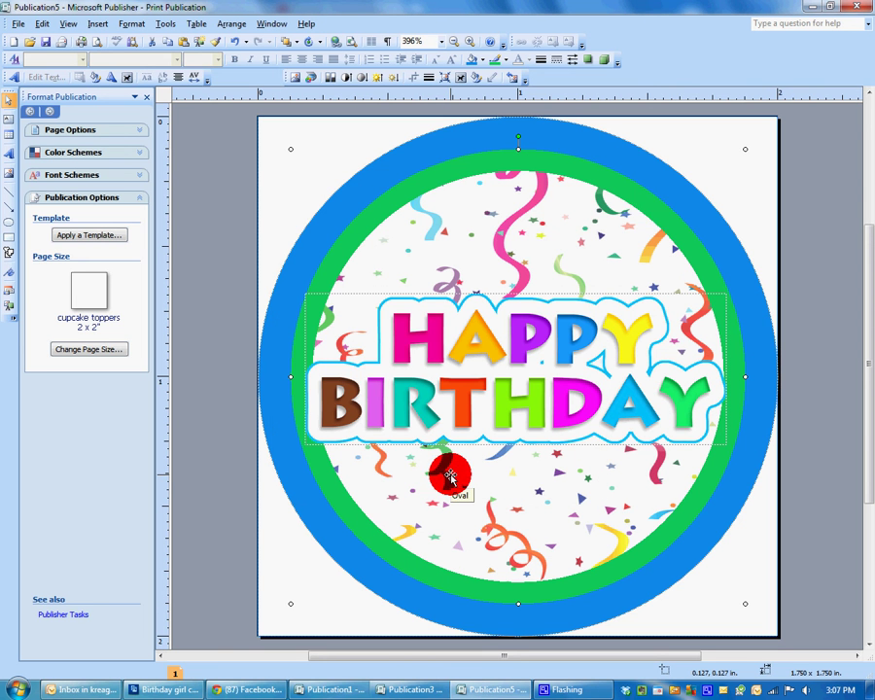
right_click(655, 216)
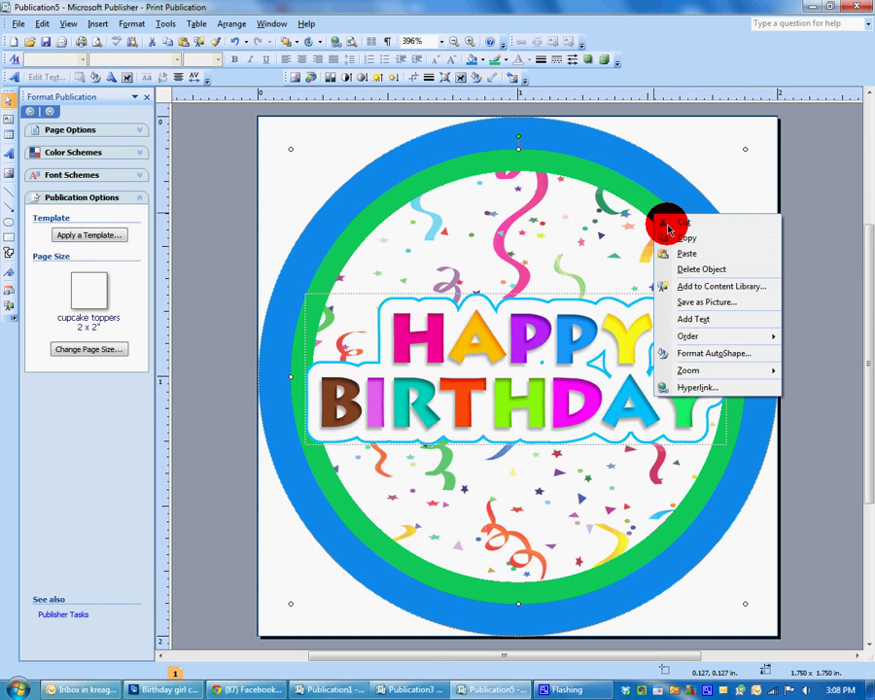
Thin the green outline to 2.25 pt and try it as a round-dot line.
click(681, 358)
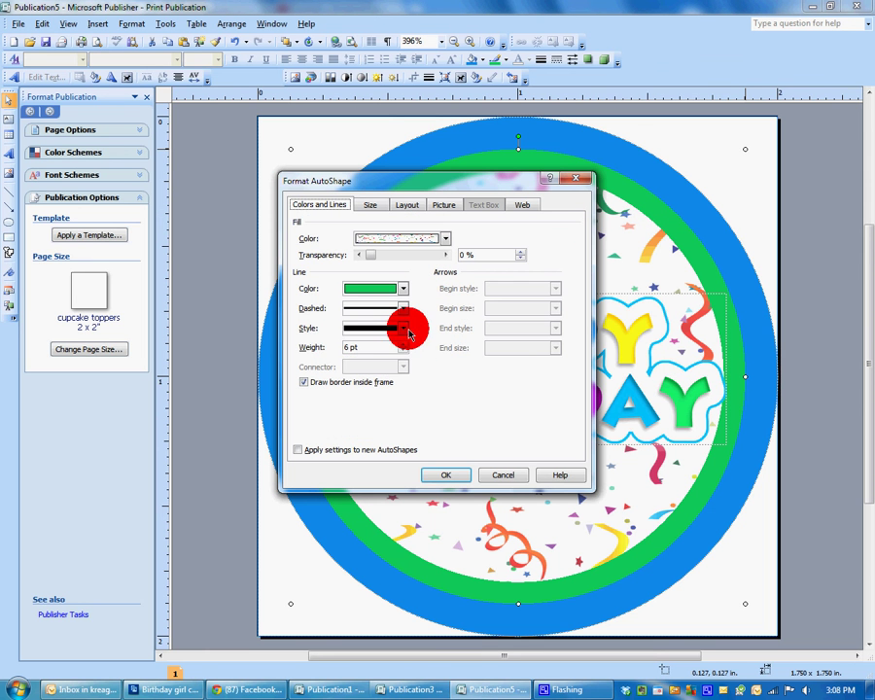
click(403, 328)
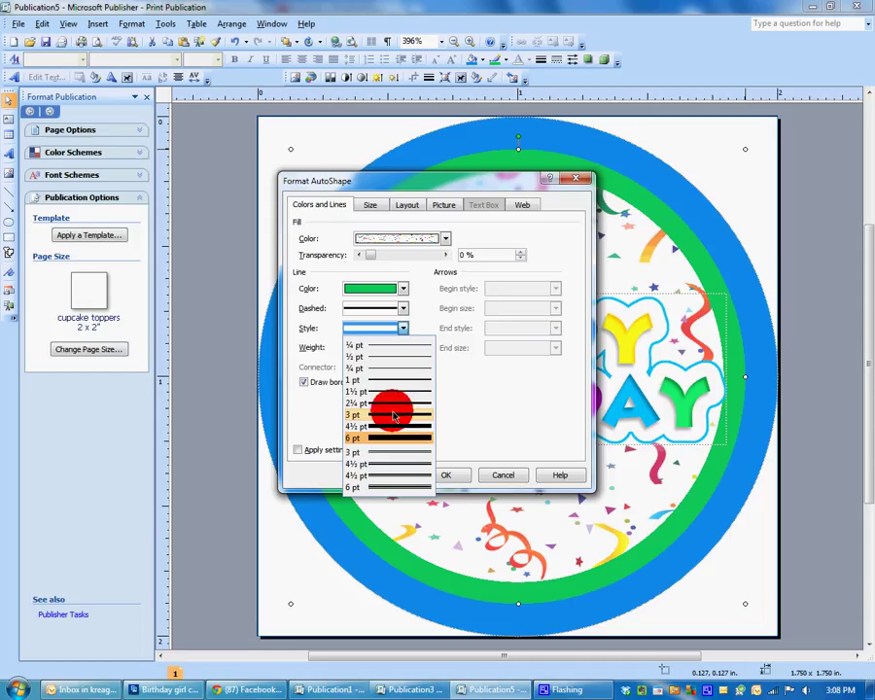
click(394, 416)
click(402, 329)
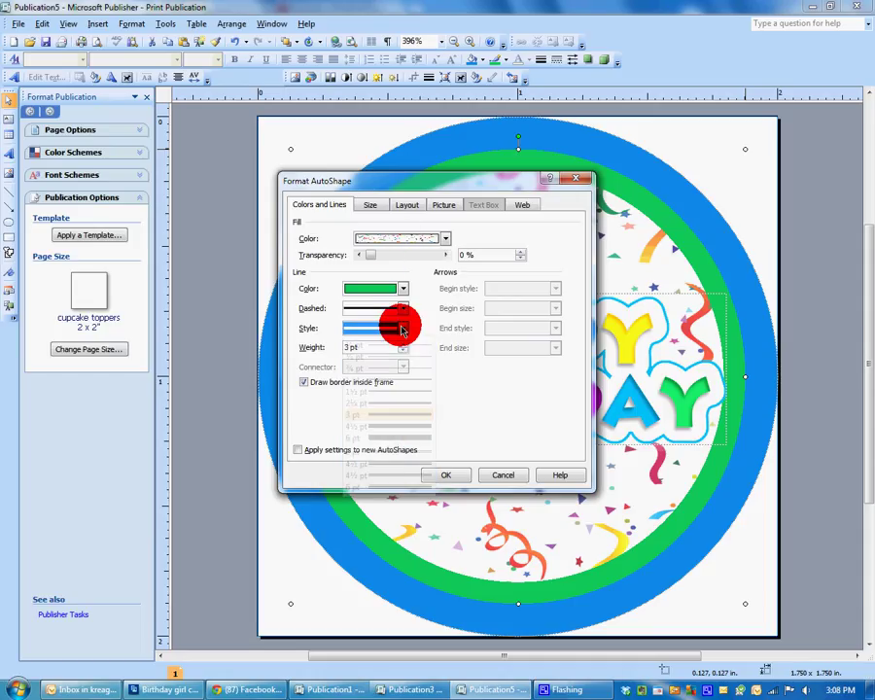
click(399, 403)
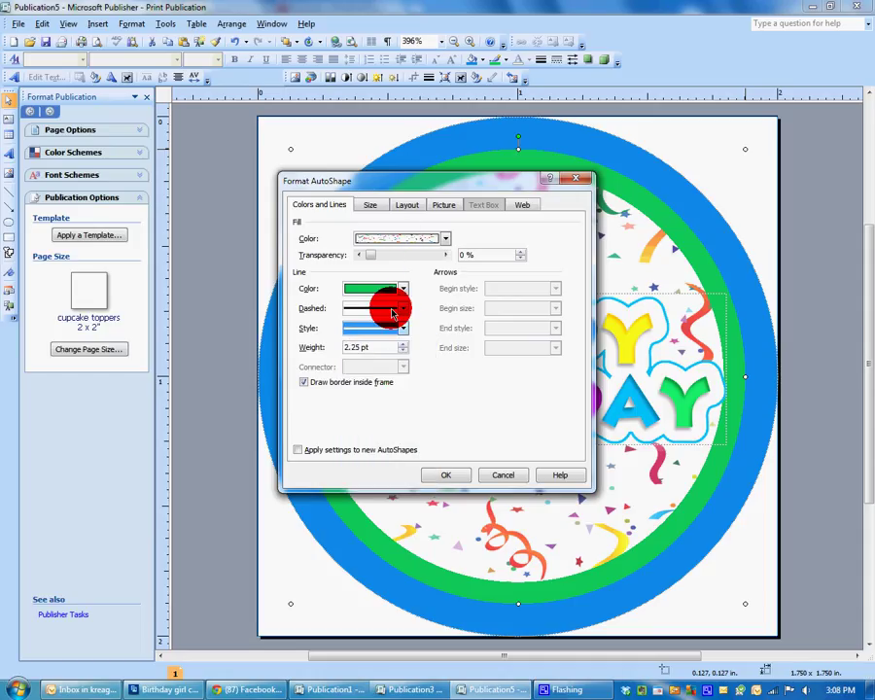
click(402, 289)
click(403, 289)
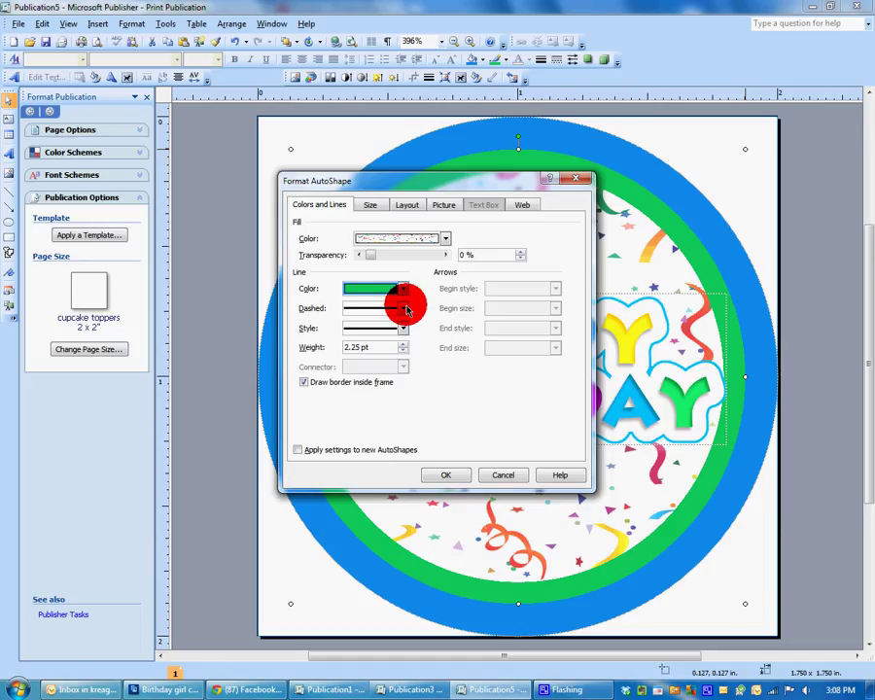
click(405, 308)
click(389, 363)
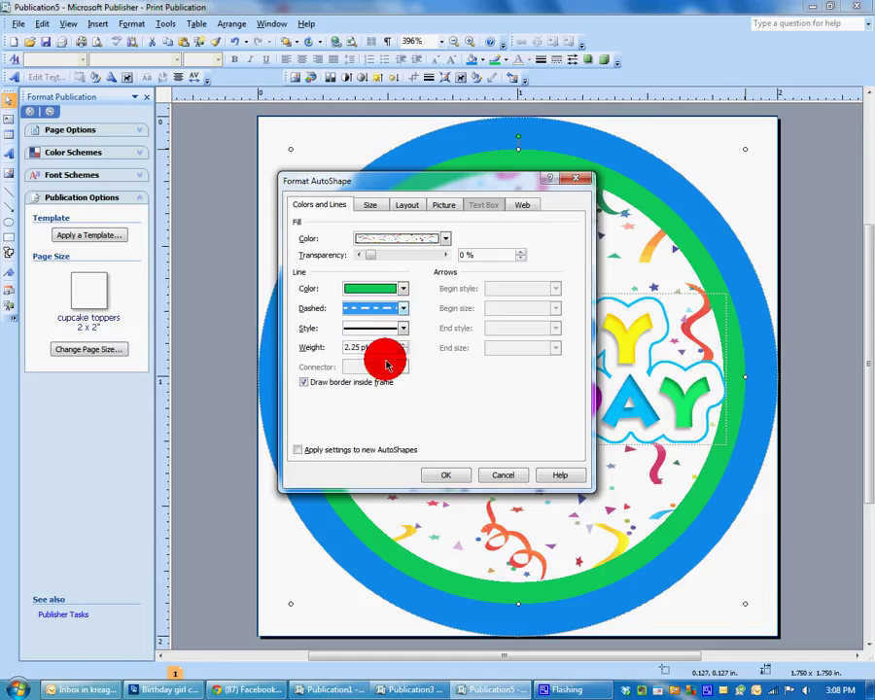
click(403, 308)
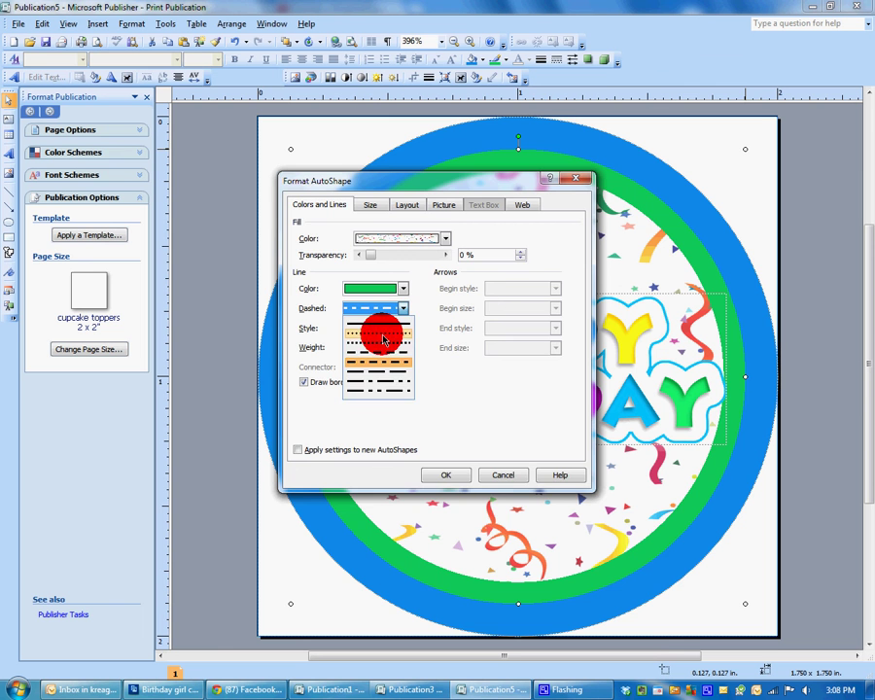
click(384, 337)
click(449, 476)
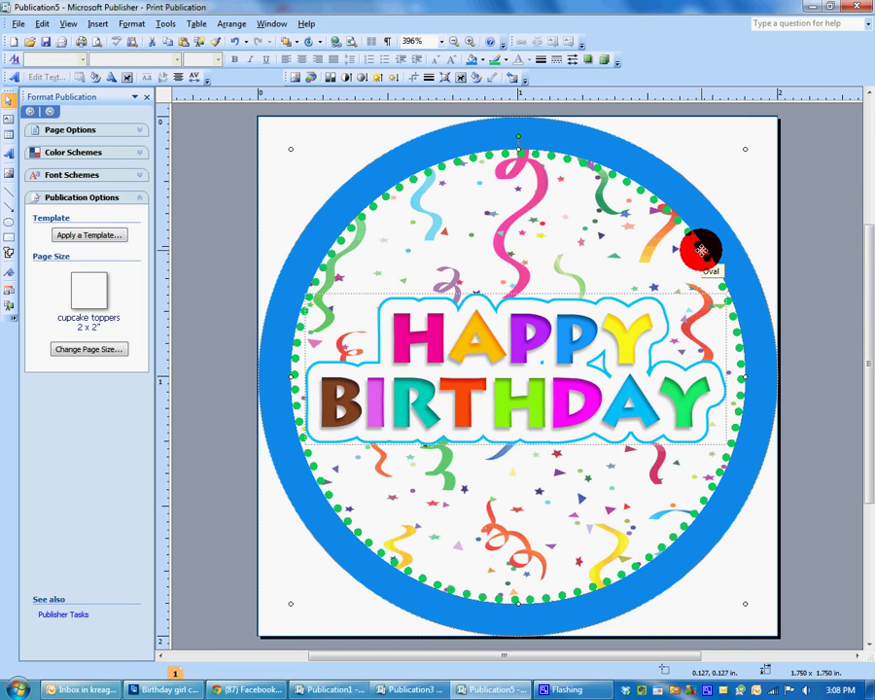
Change the circle's outline to a long-dash pattern.
double_click(700, 250)
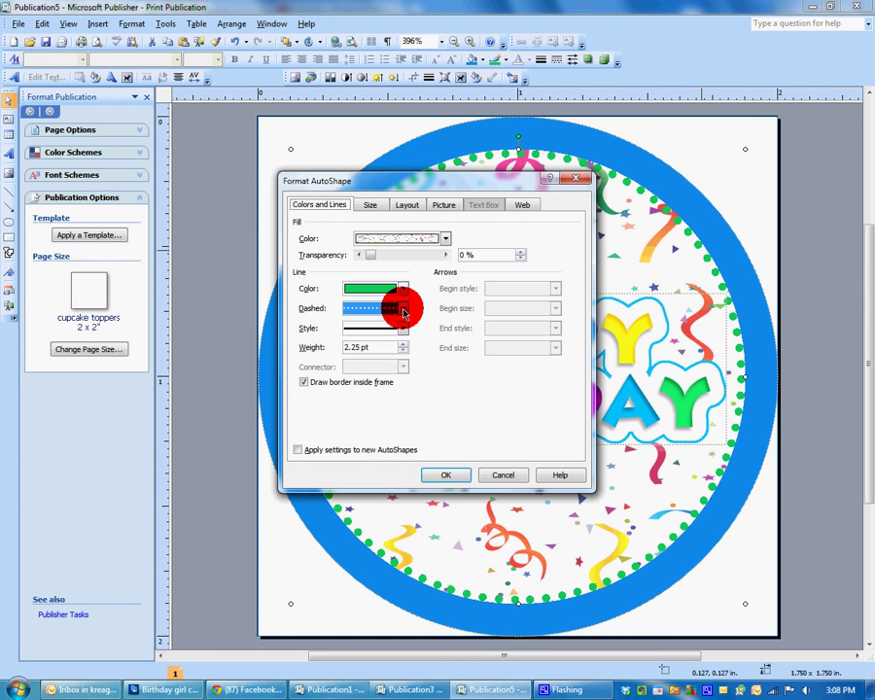
click(402, 307)
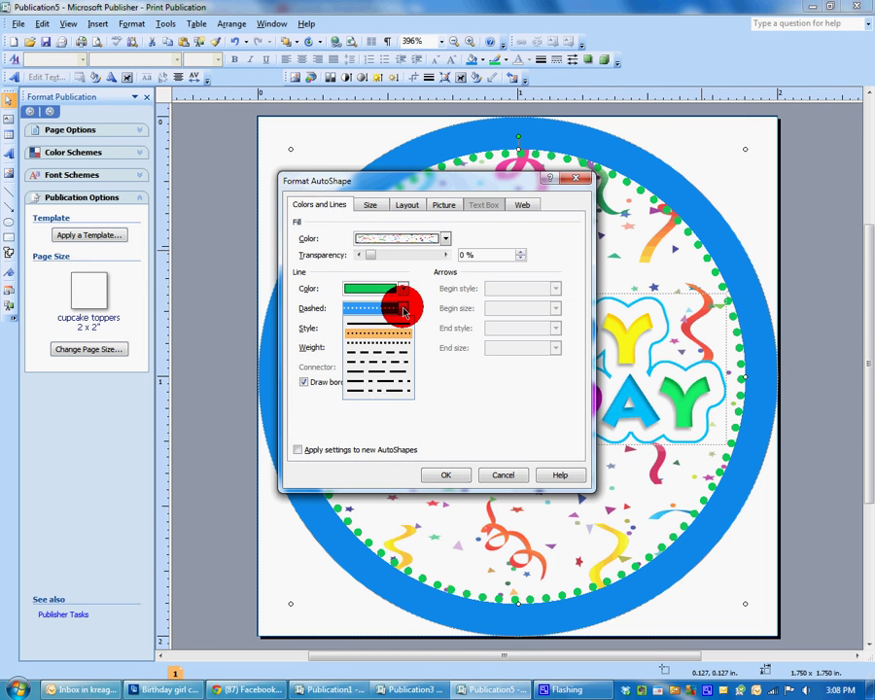
click(381, 362)
click(447, 476)
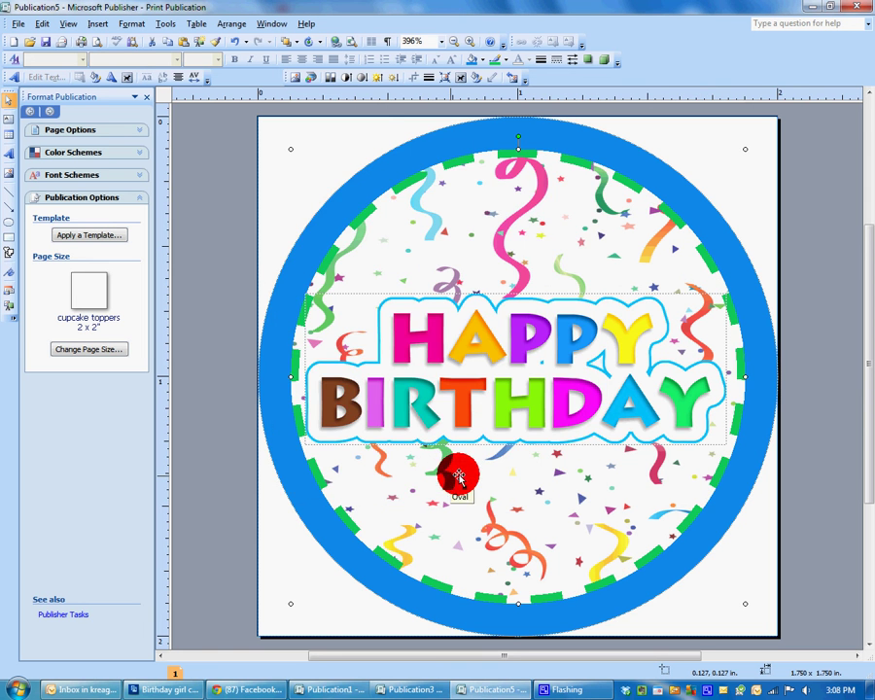
Make the confetti circle's outline a solid 1 pt line.
double_click(744, 365)
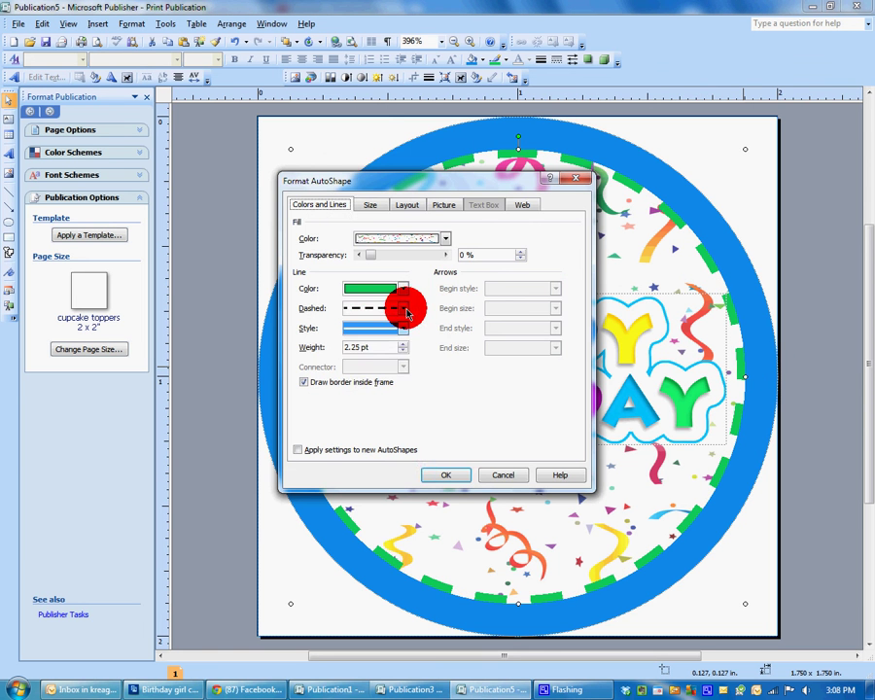
click(403, 308)
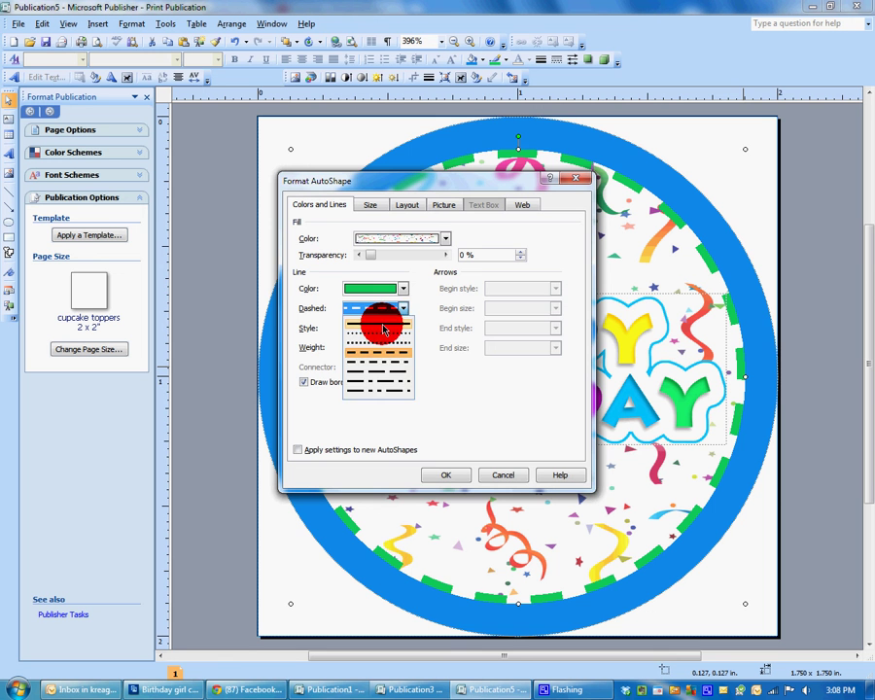
click(379, 324)
click(404, 331)
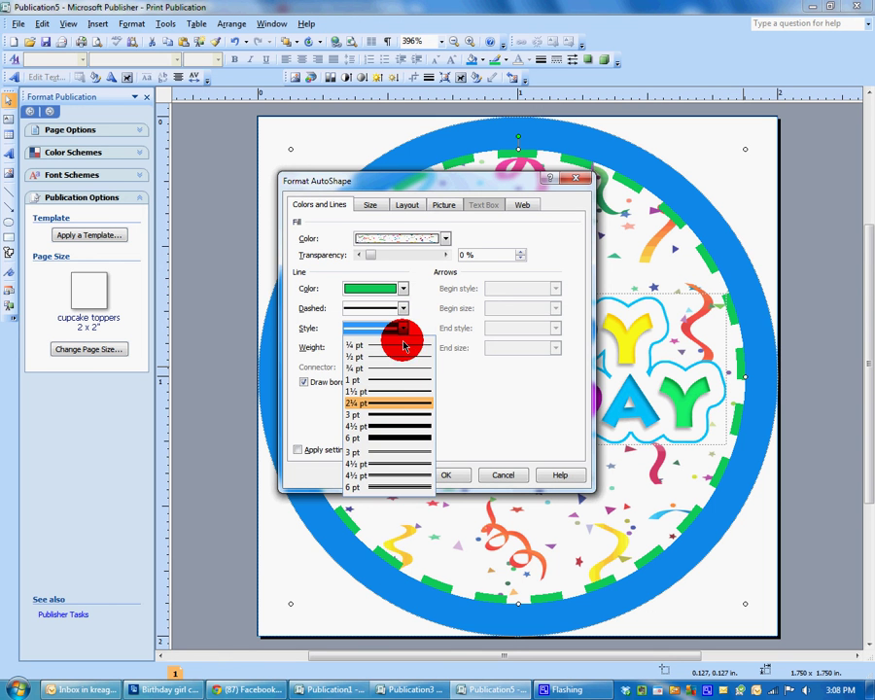
click(400, 379)
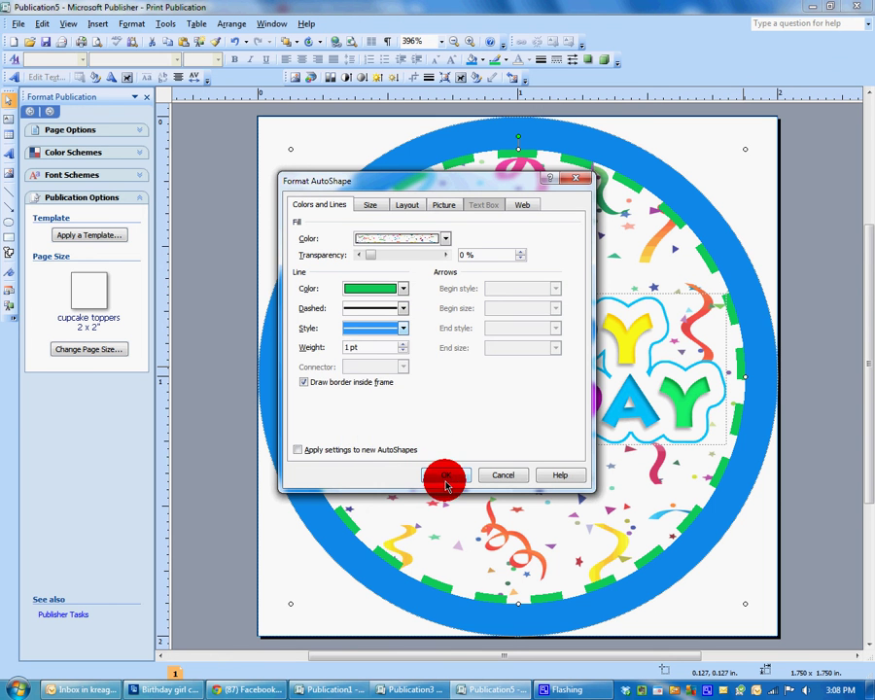
click(445, 474)
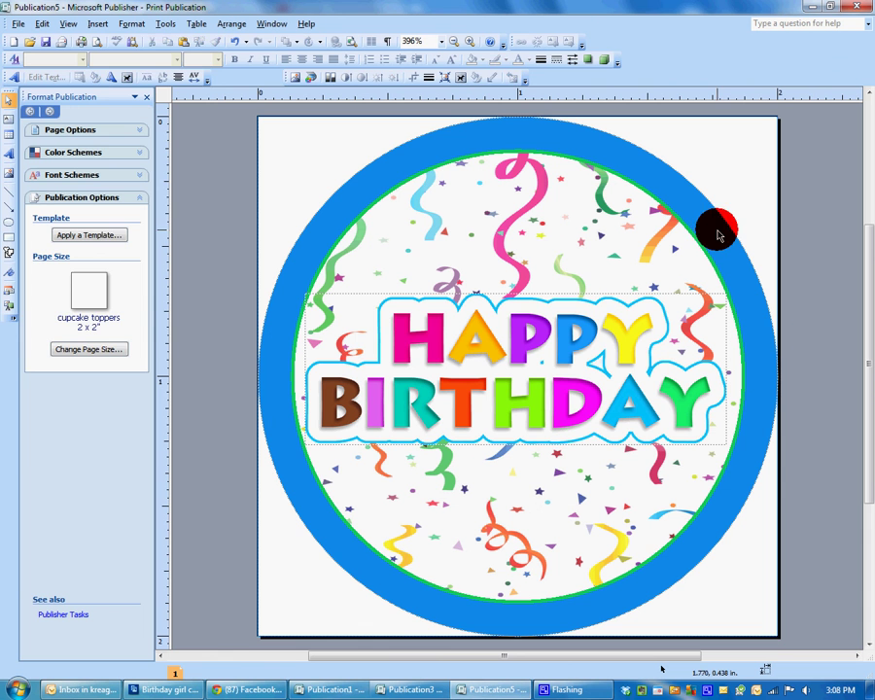
Save As general_birthday_cupcake_toppers inside the Sweet Expressions, llc folder.
click(19, 30)
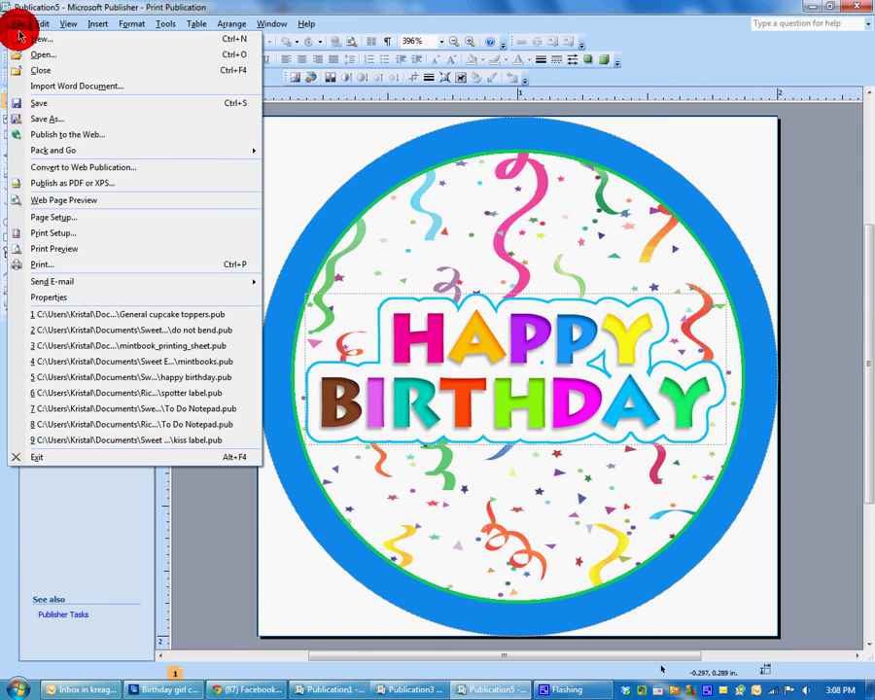
click(50, 119)
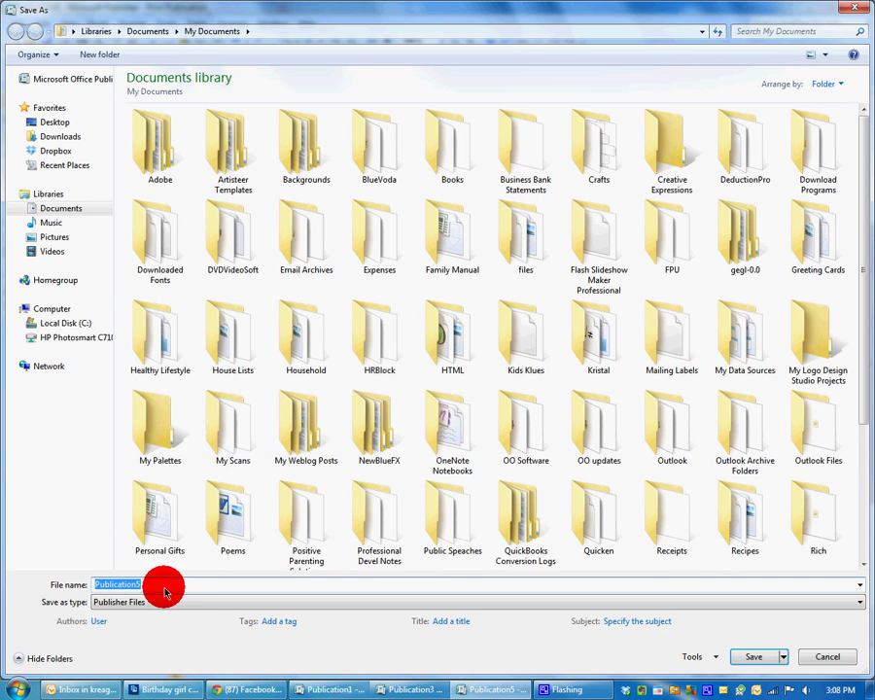
drag(868, 330, 856, 414)
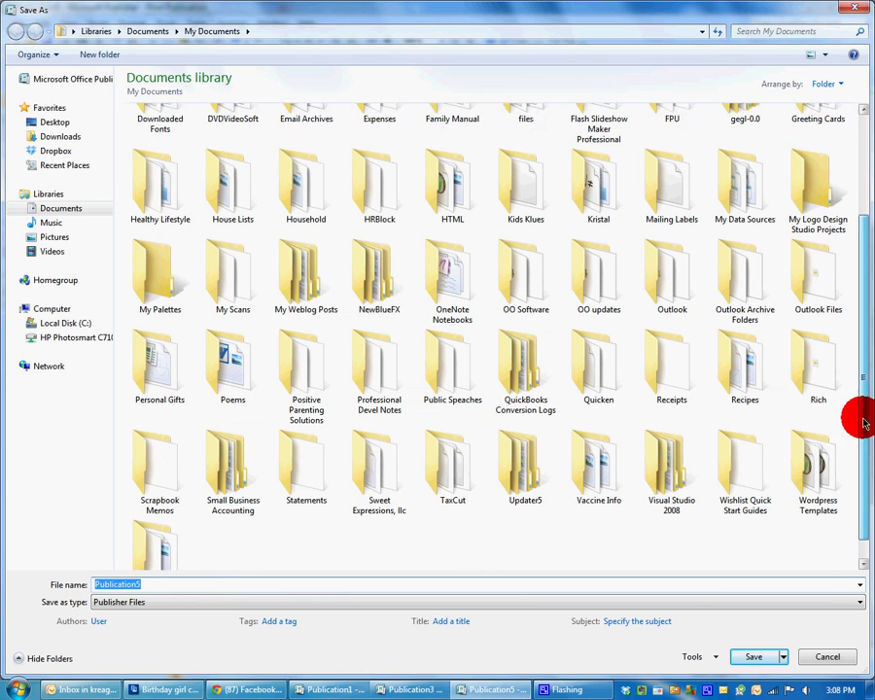
click(372, 455)
double_click(372, 455)
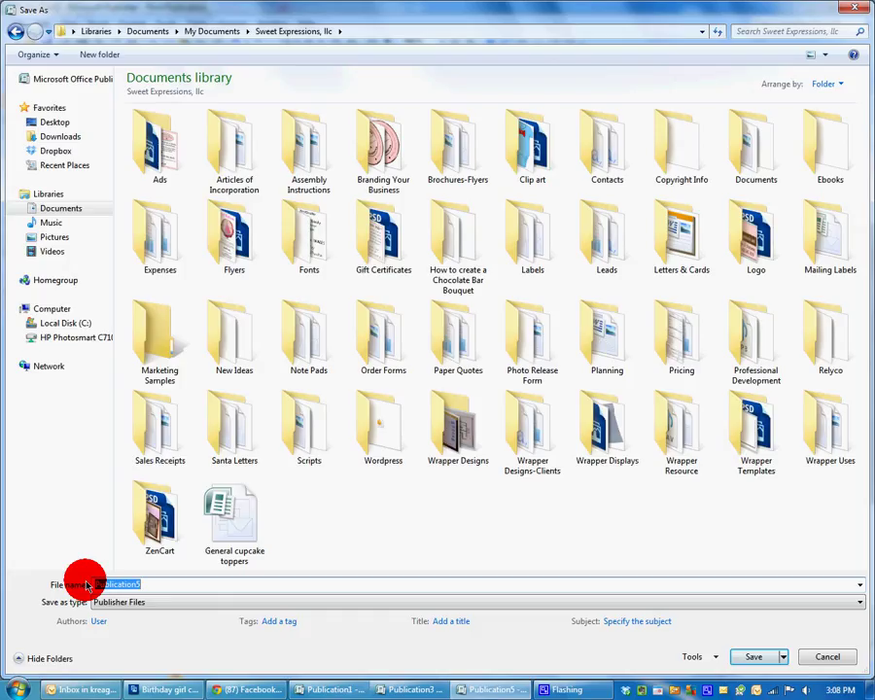
text(general)
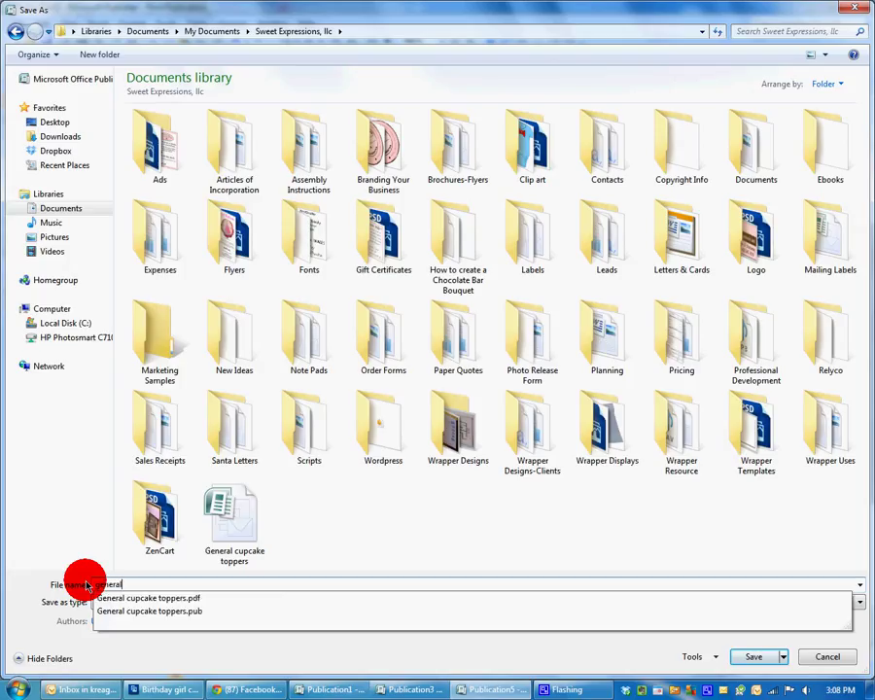
text(_)
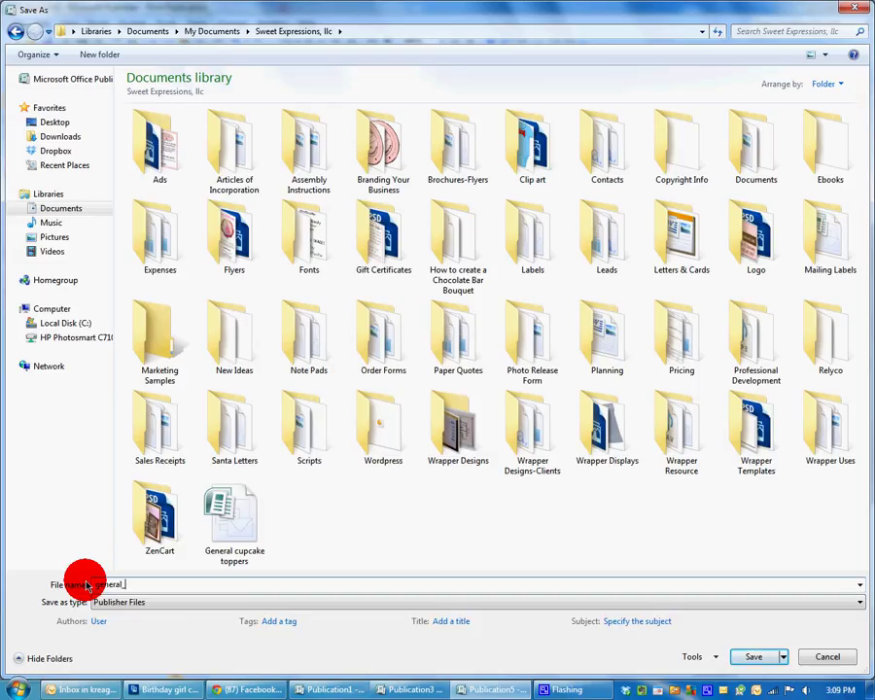
text(birthday_cupcake_toppers)
key(Return)
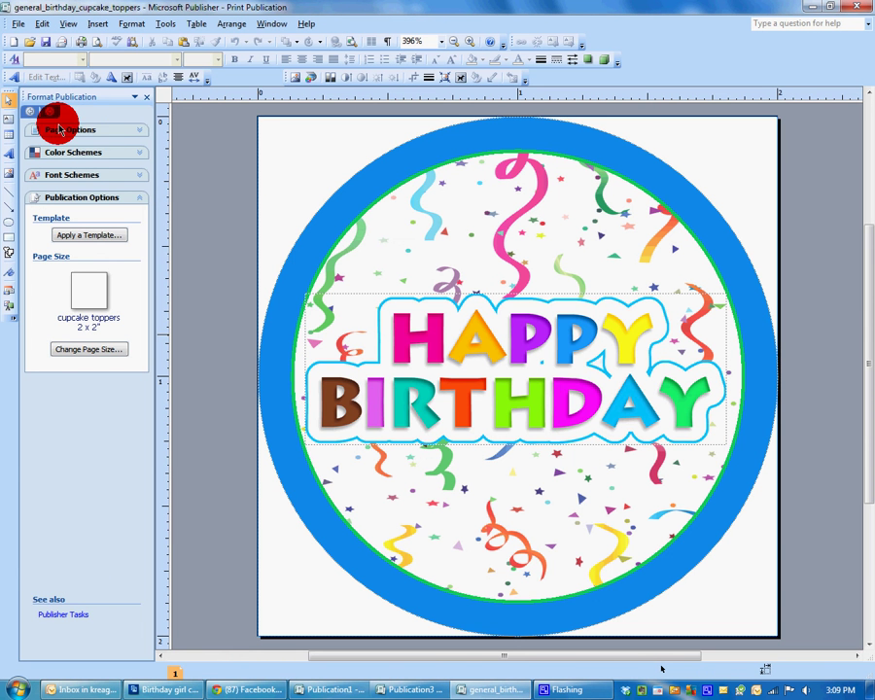
Set printing to multiple copies per sheet, 12 copies on Letter, then close Print.
click(18, 23)
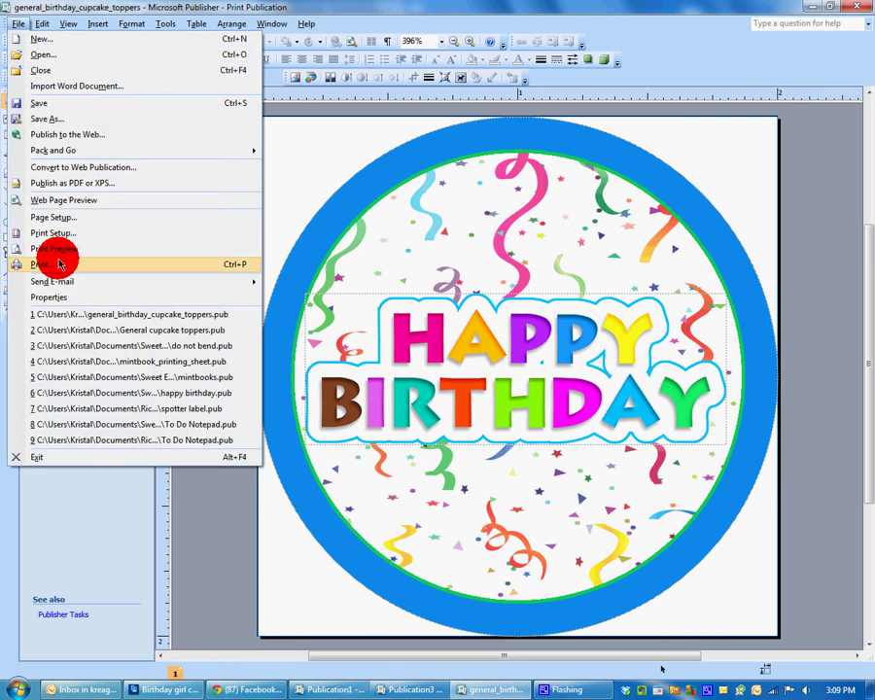
click(541, 400)
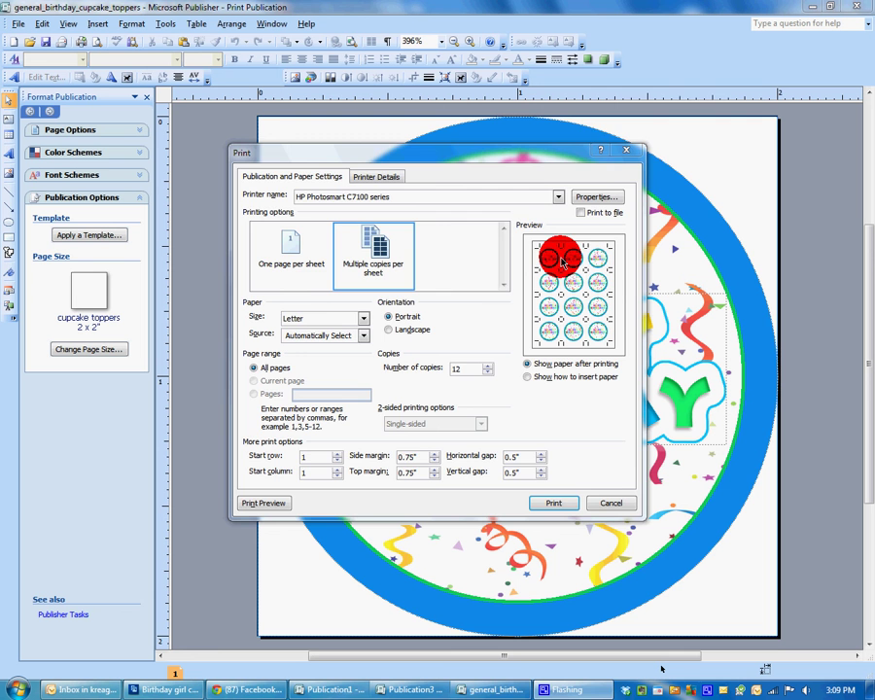
click(624, 149)
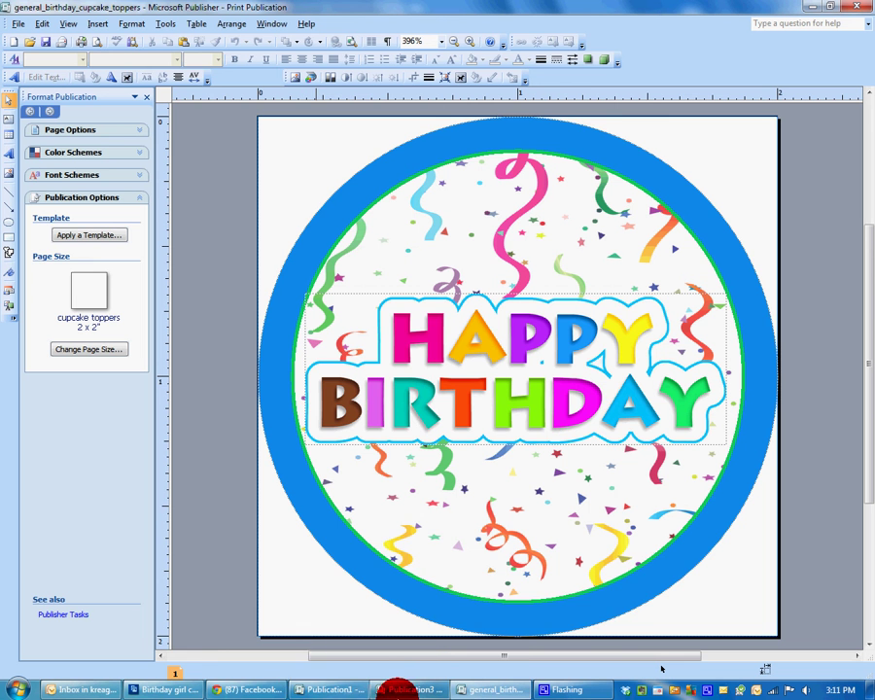
In A Wrapper's Resource, add the contact e-mail address below the Facebook line and lengthen the box.
mouse_move(369, 690)
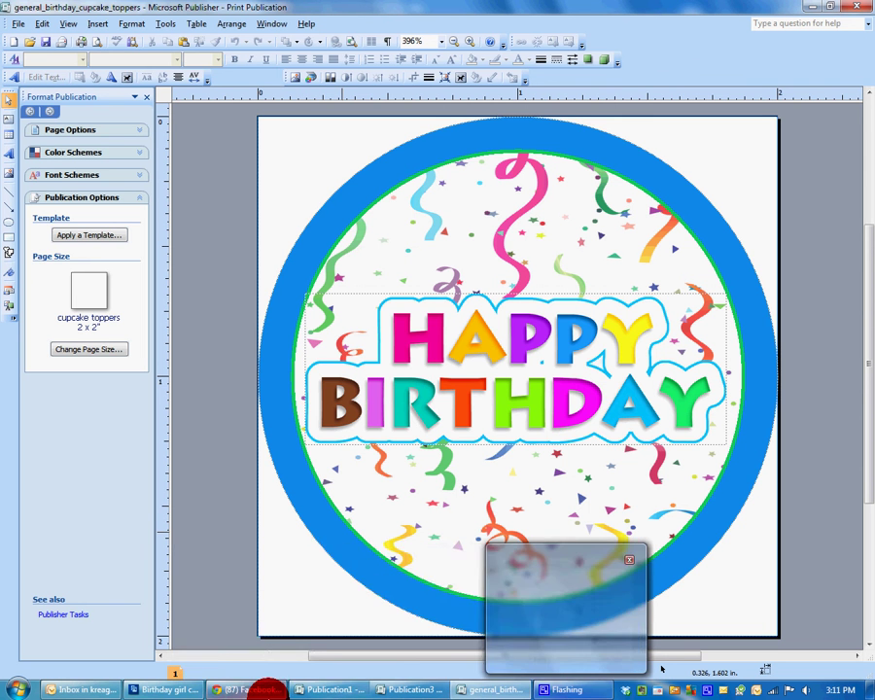
click(335, 690)
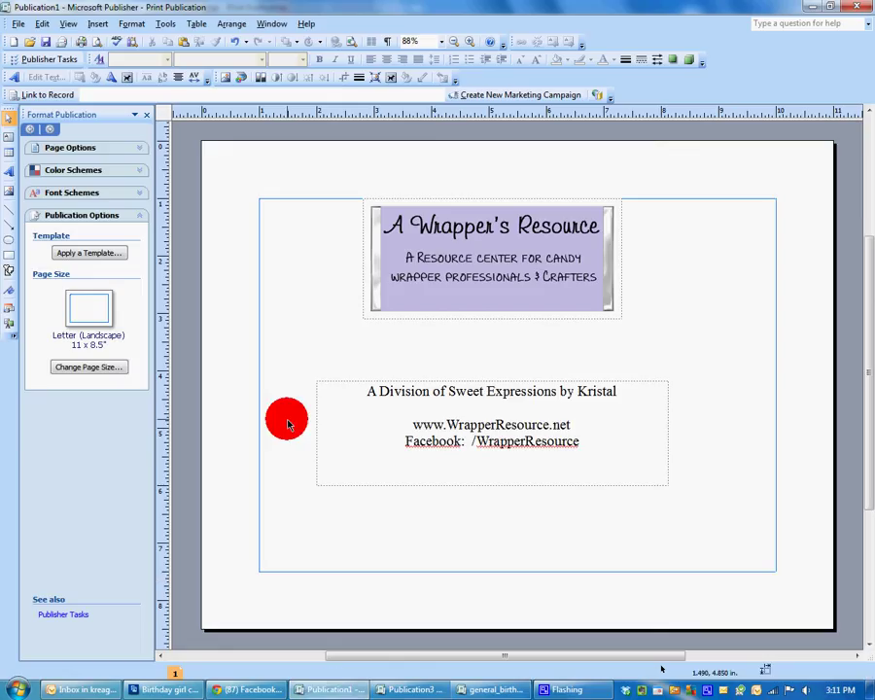
click(586, 446)
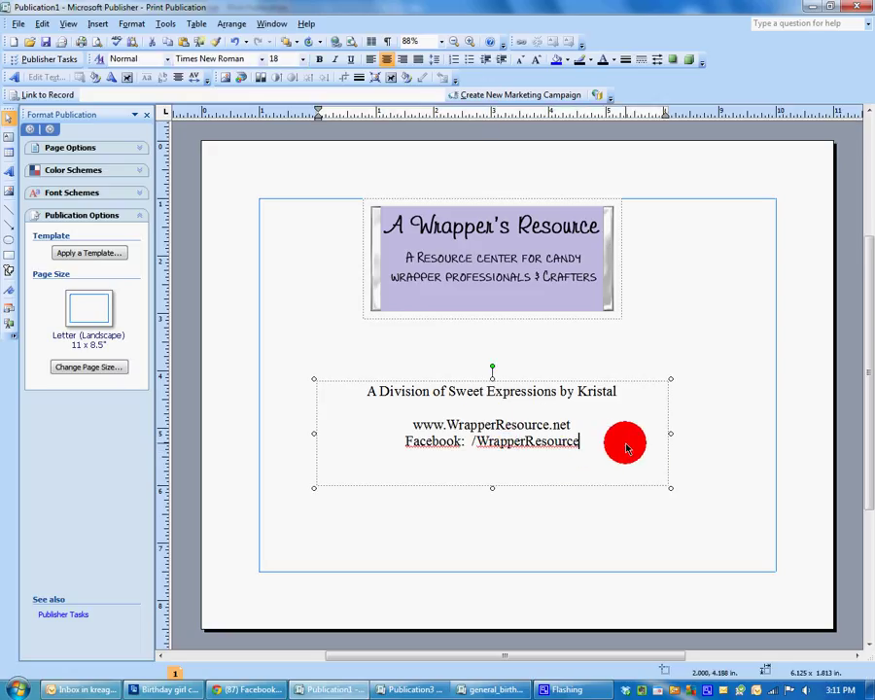
key(Return)
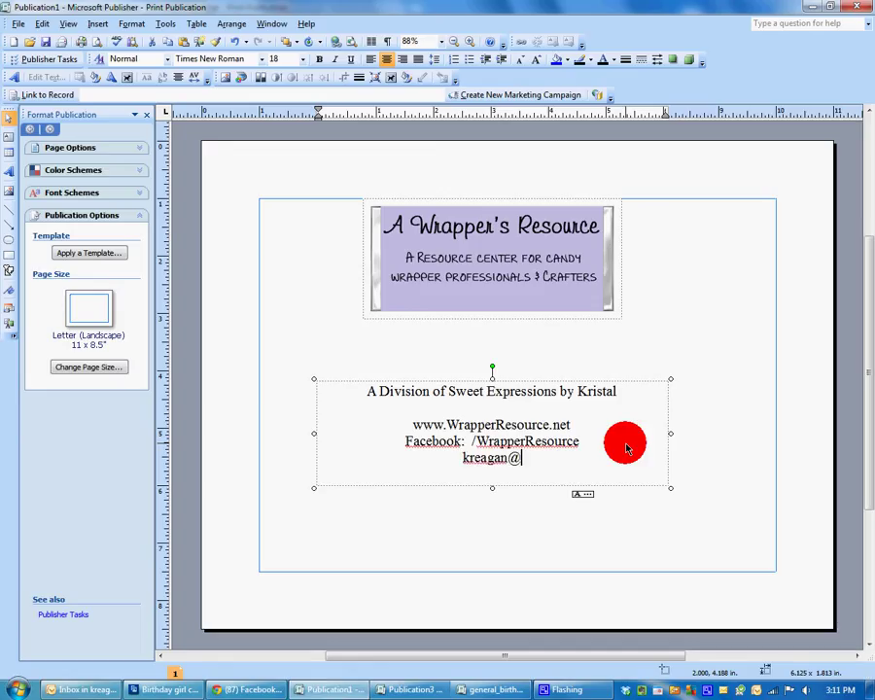
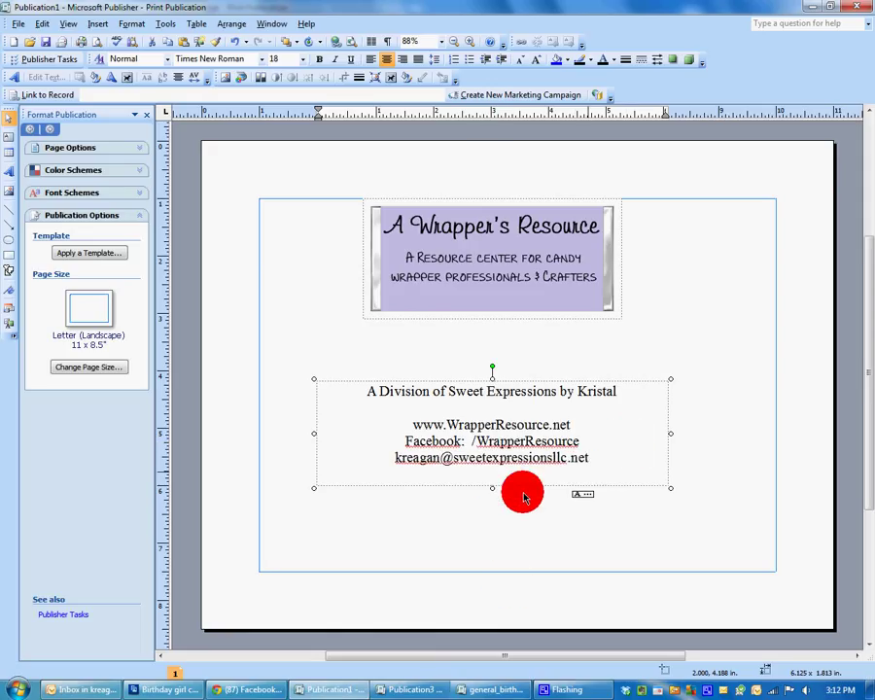
drag(494, 488, 494, 520)
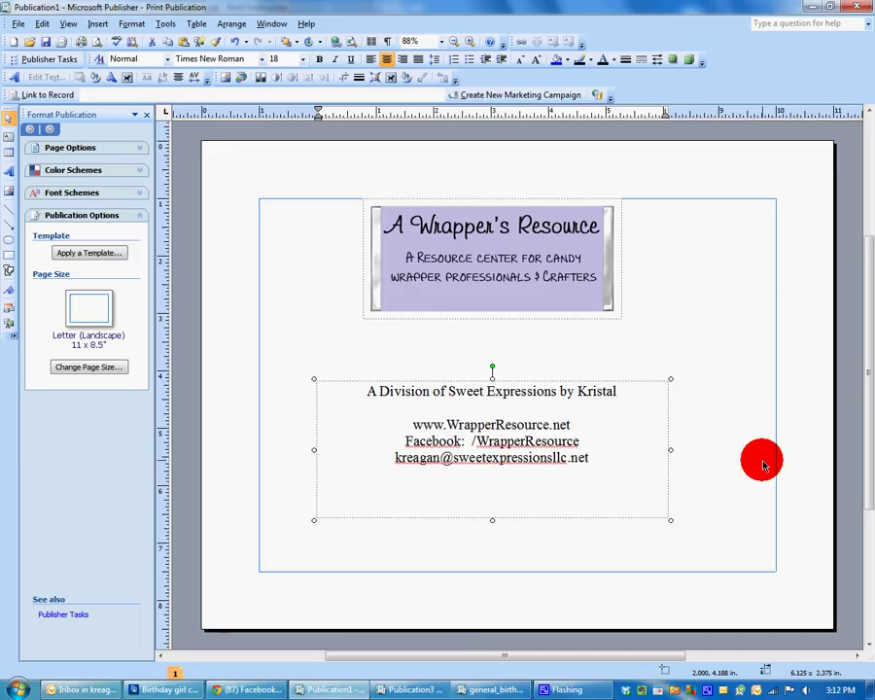